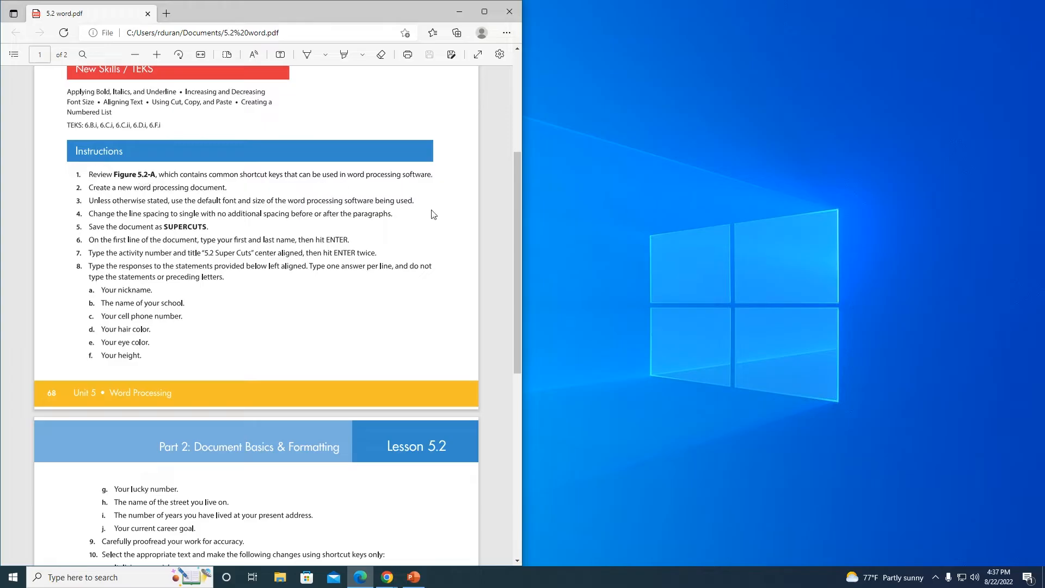
Step: Launch Word, dock it beside the instructions PDF, and create a blank document
left_click_drag(518, 169, 479, 397)
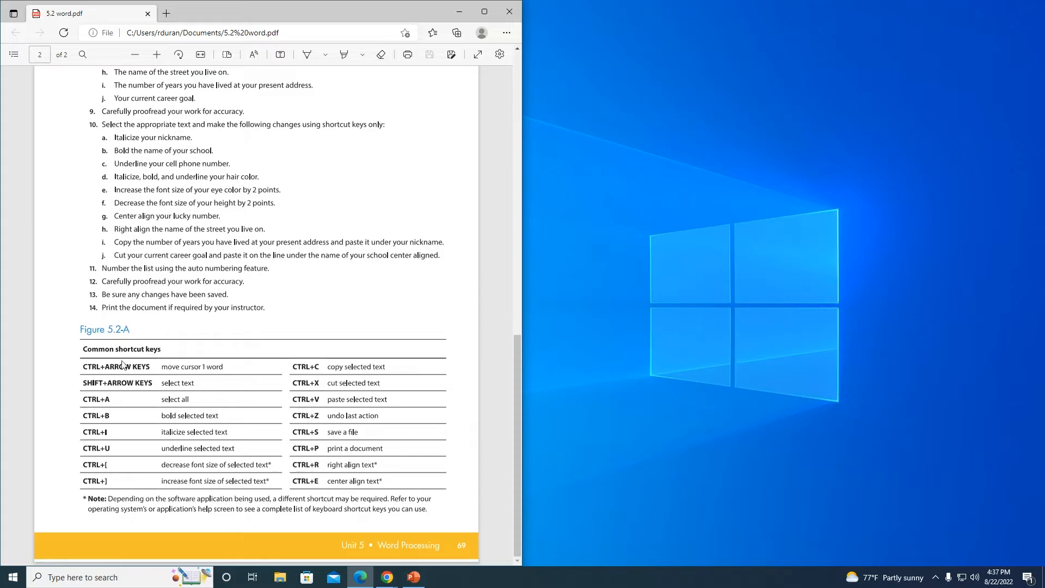
scroll(47, 425, "up", 7)
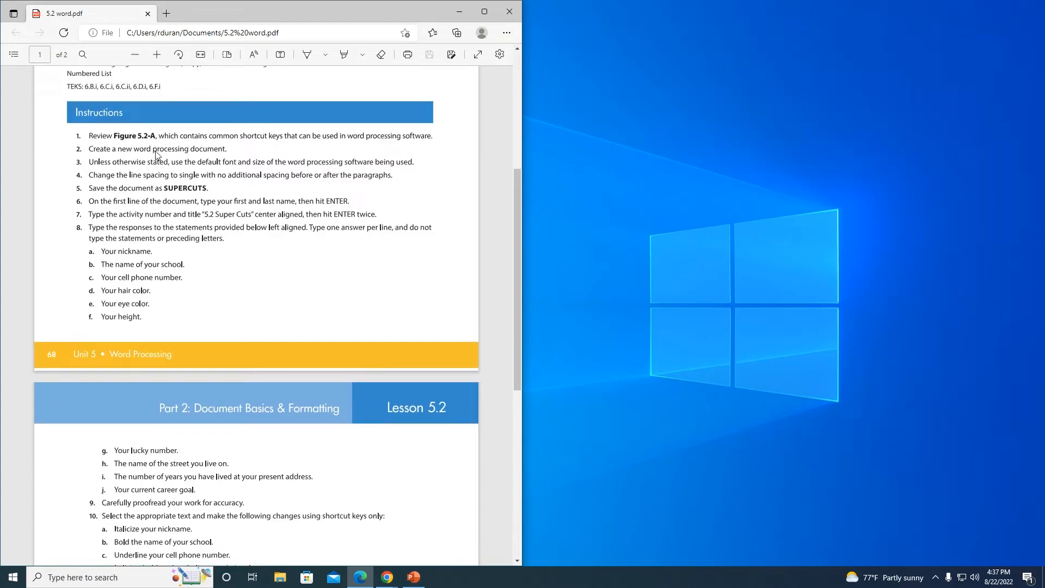
left_click(12, 577)
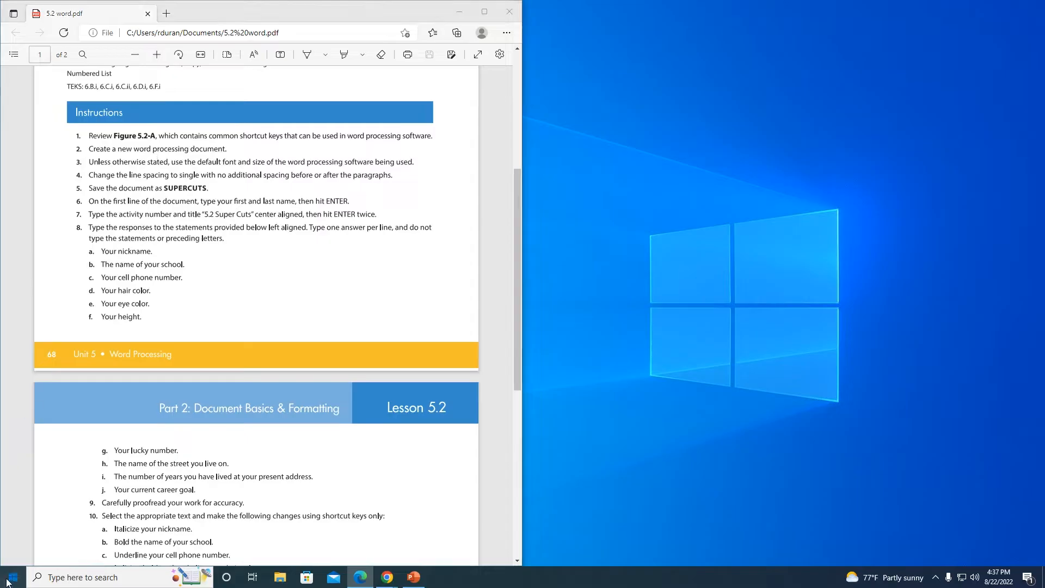
left_click(269, 272)
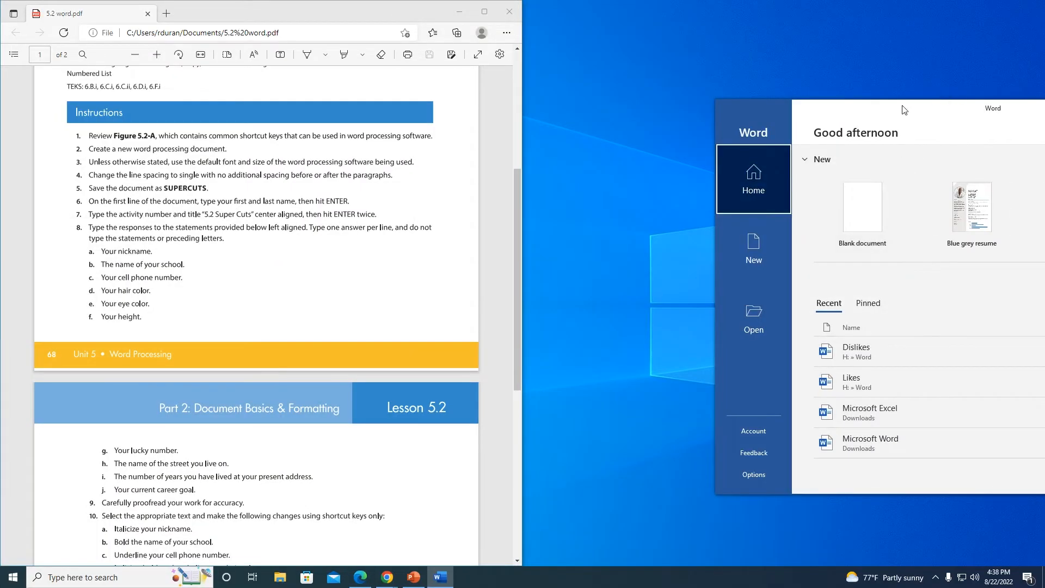
left_click_drag(904, 110, 1042, 98)
left_click(93, 195)
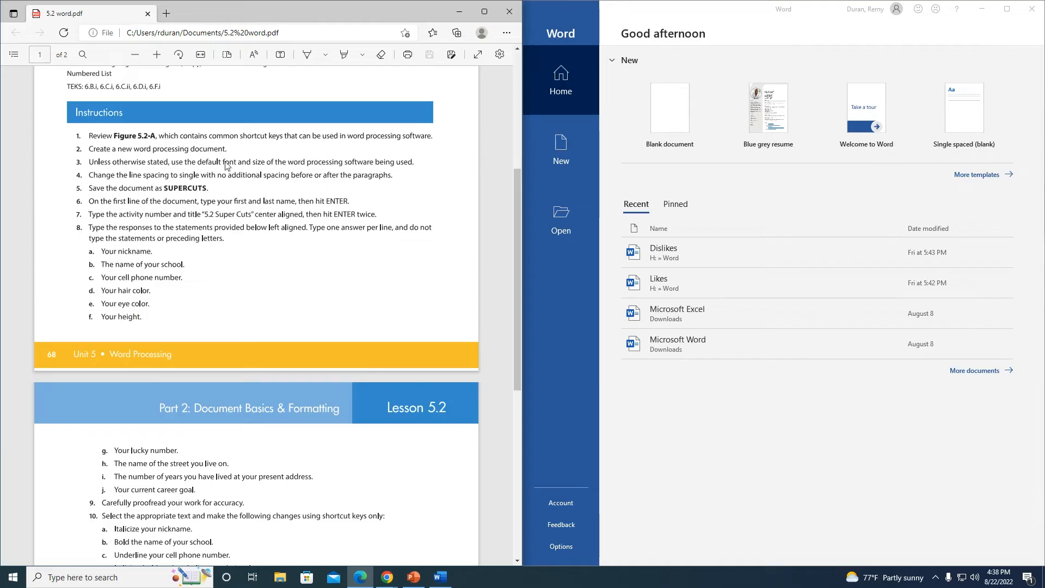
left_click(678, 108)
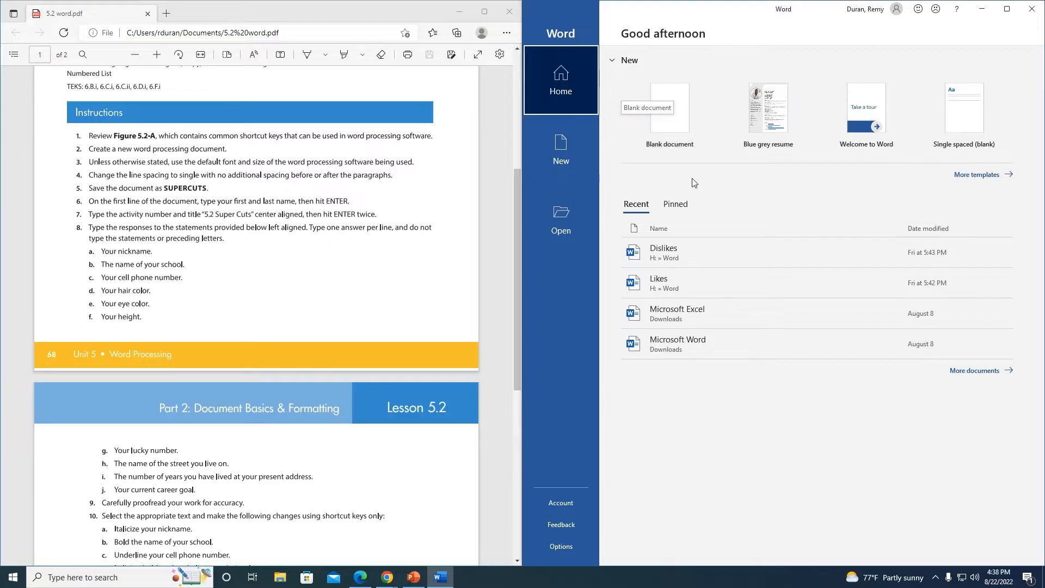
left_click(676, 126)
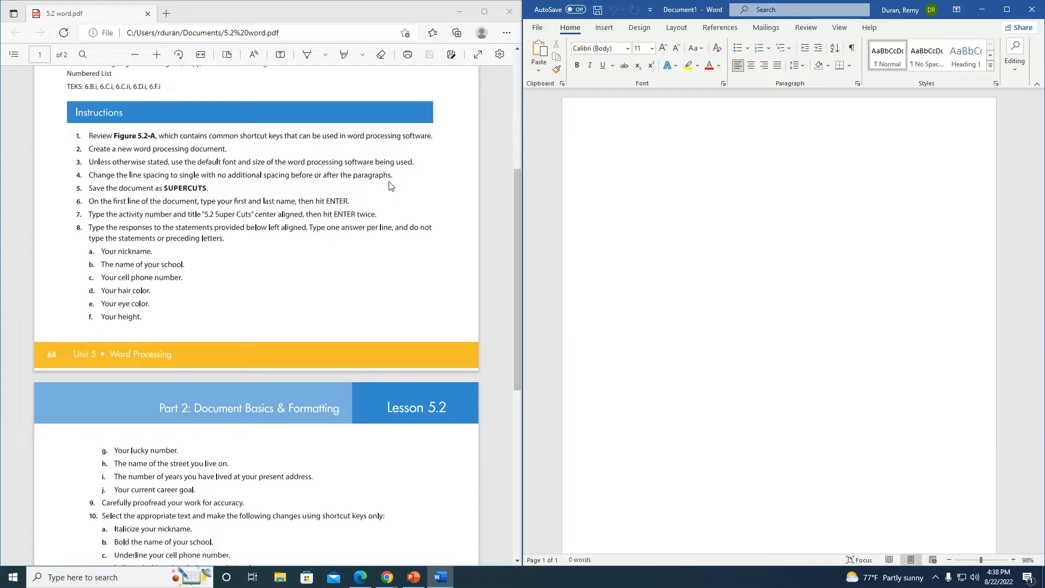
Step: Set paragraph spacing to Single line spacing with 0 pt before and after
left_click(802, 67)
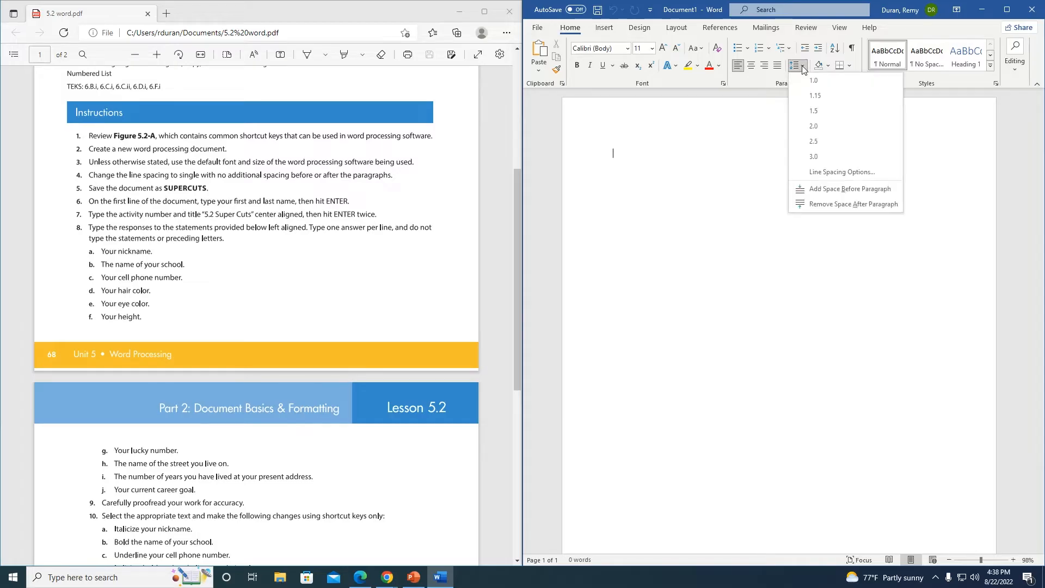
left_click(804, 67)
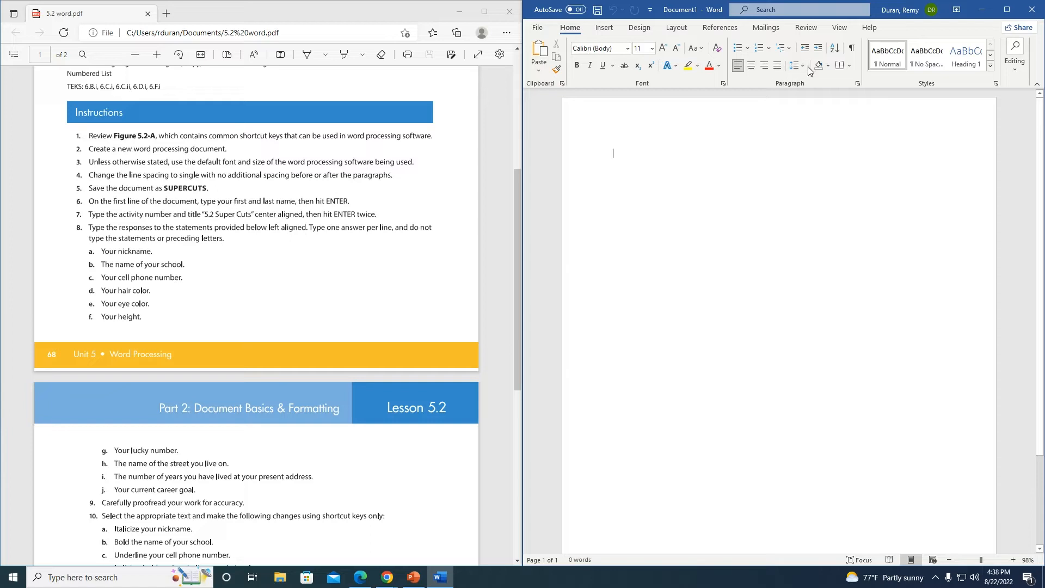
left_click(805, 68)
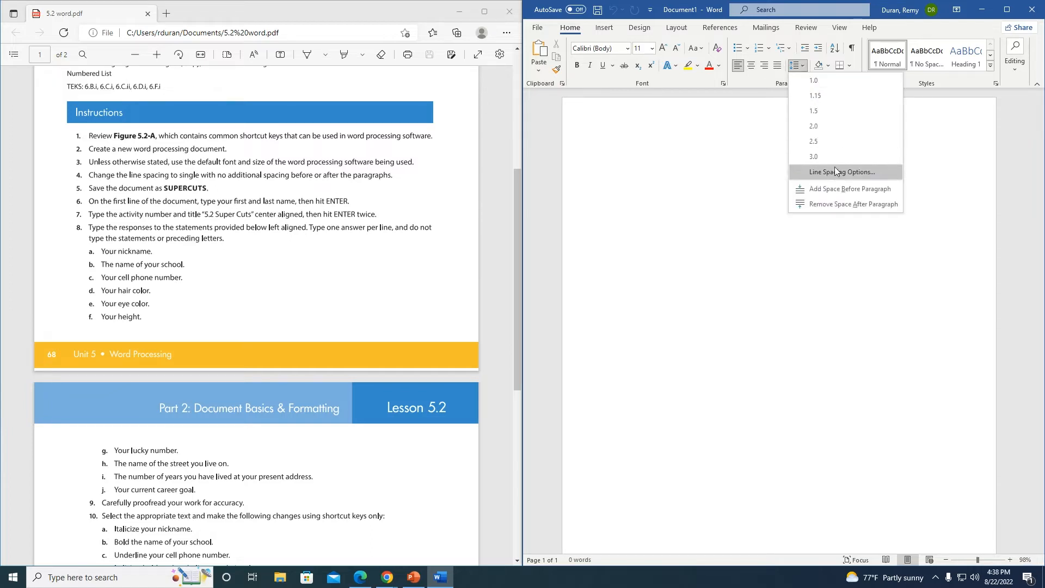
left_click(869, 170)
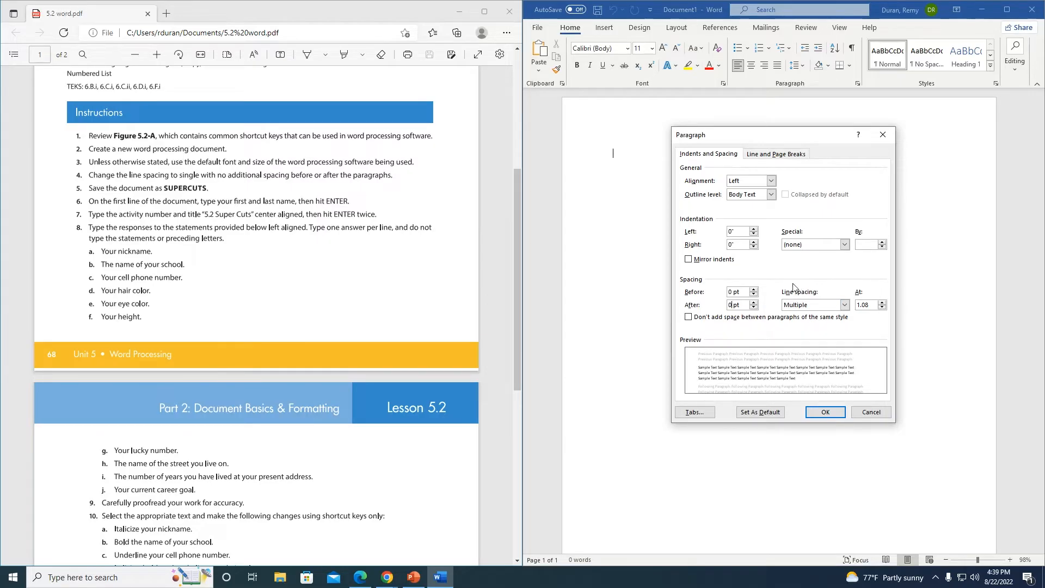
left_click(845, 306)
left_click(829, 316)
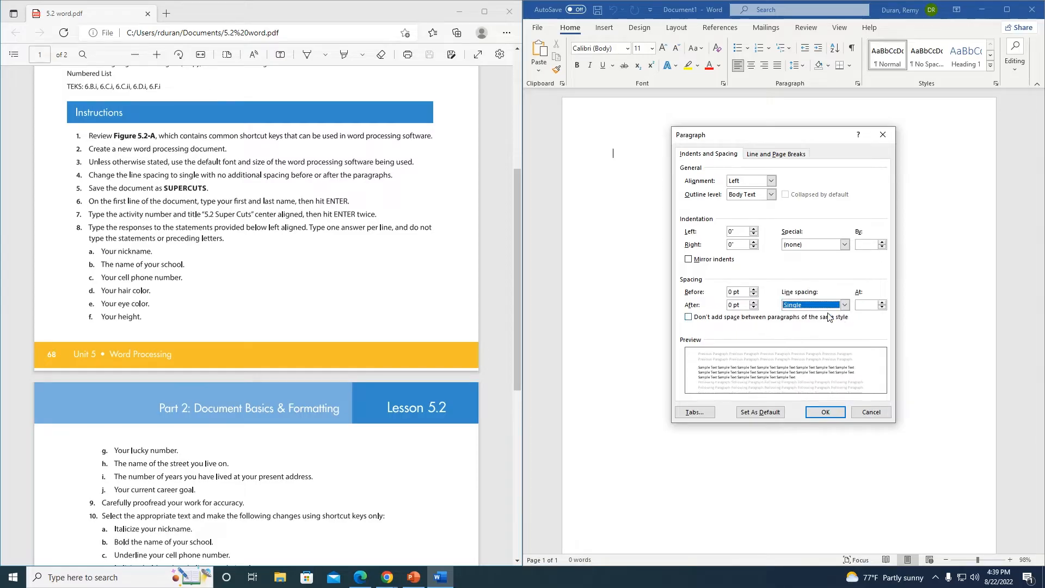
left_click(826, 412)
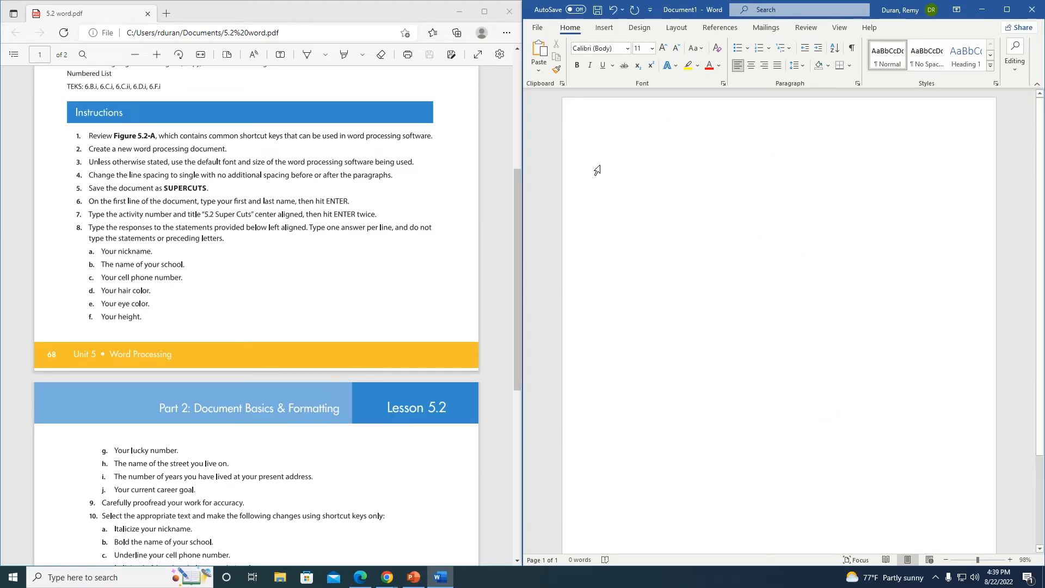
left_click(535, 26)
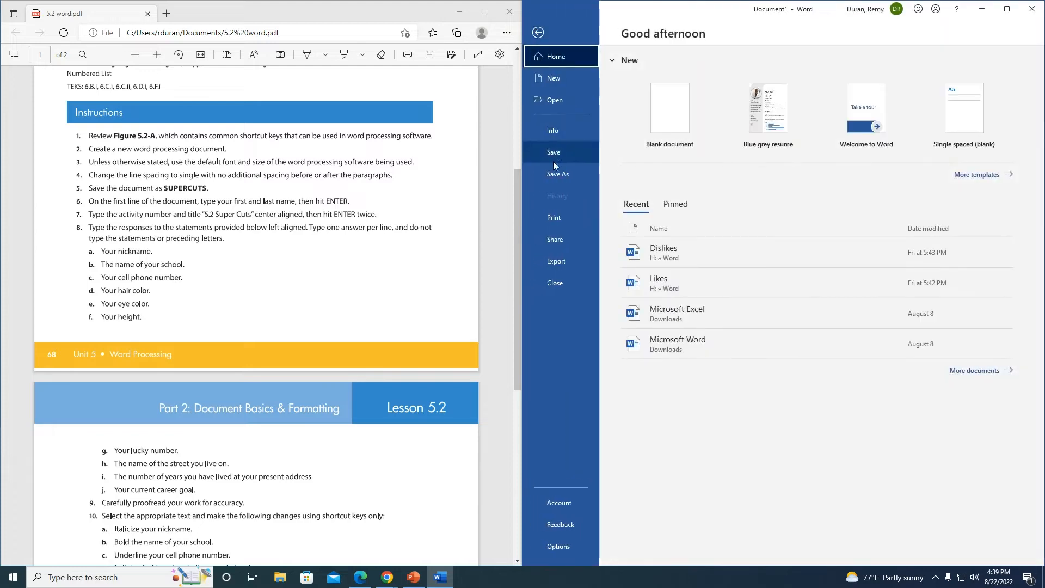
Step: Save the document as Supercuts in the Word folder on HOME (H:)
left_click(557, 174)
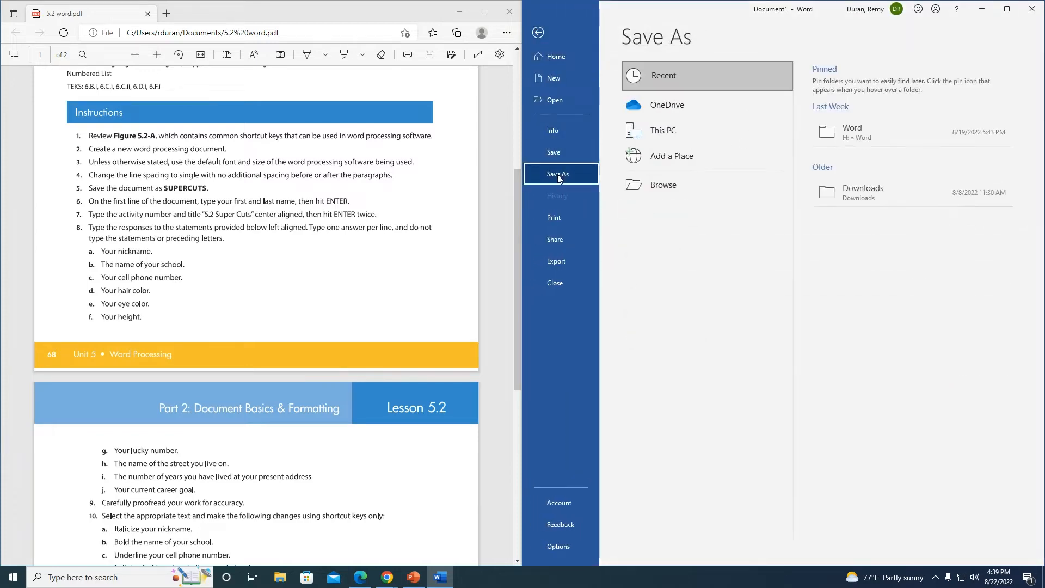
left_click(662, 184)
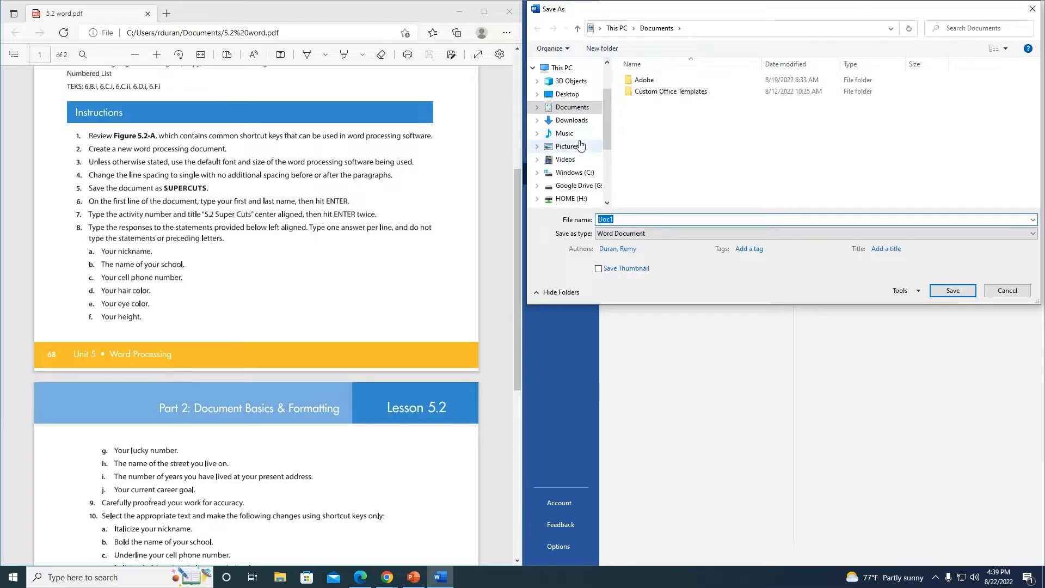
scroll(580, 147, "down", 1)
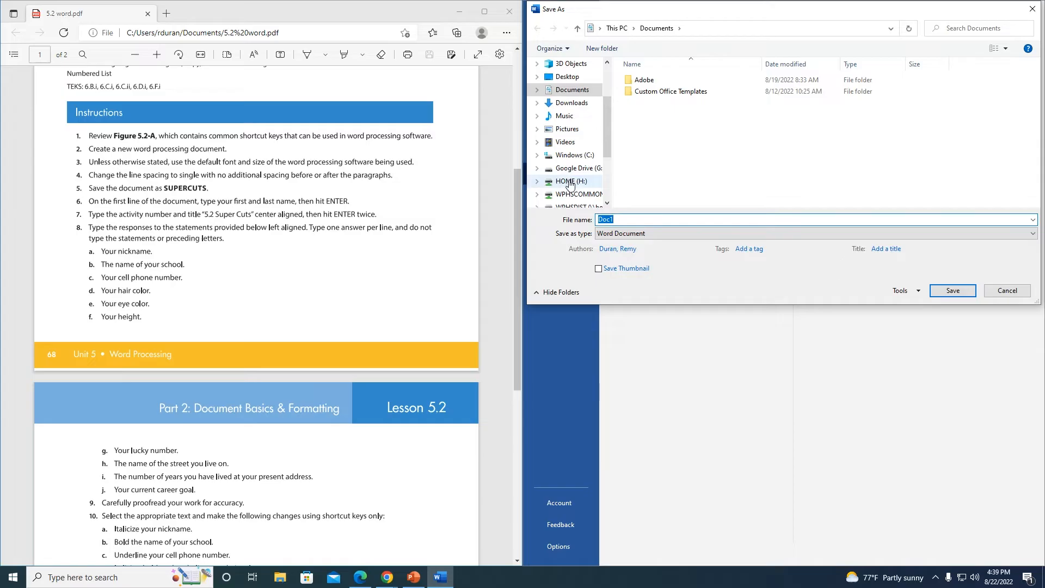
left_click(570, 182)
double_click(642, 174)
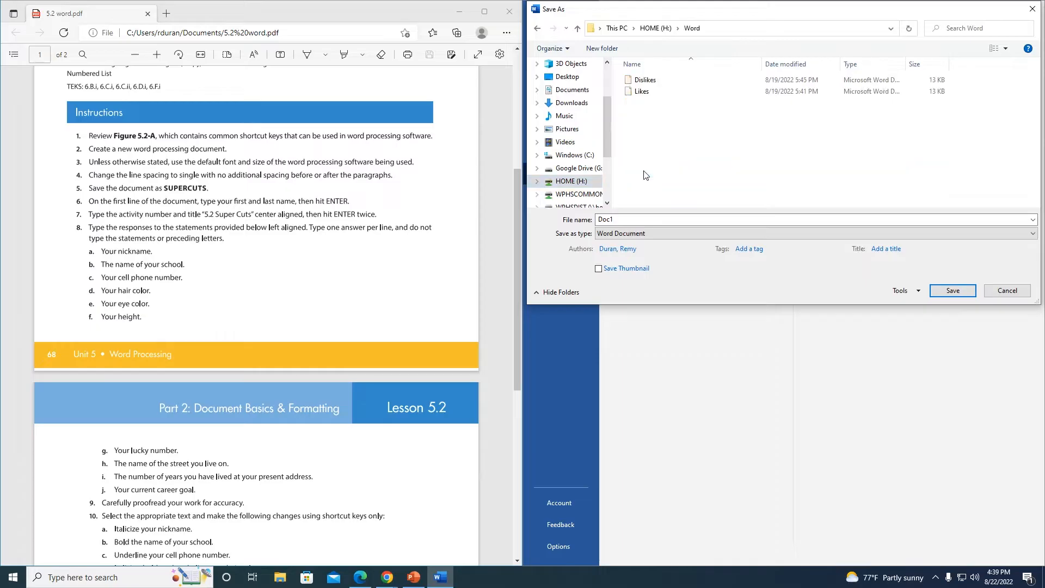
left_click(619, 219)
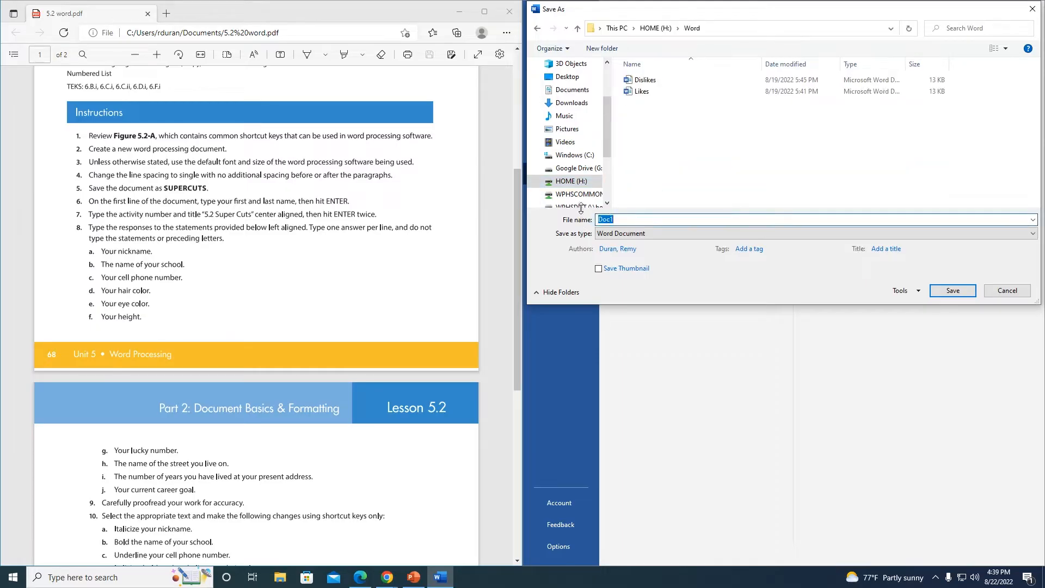
type("Supercuts")
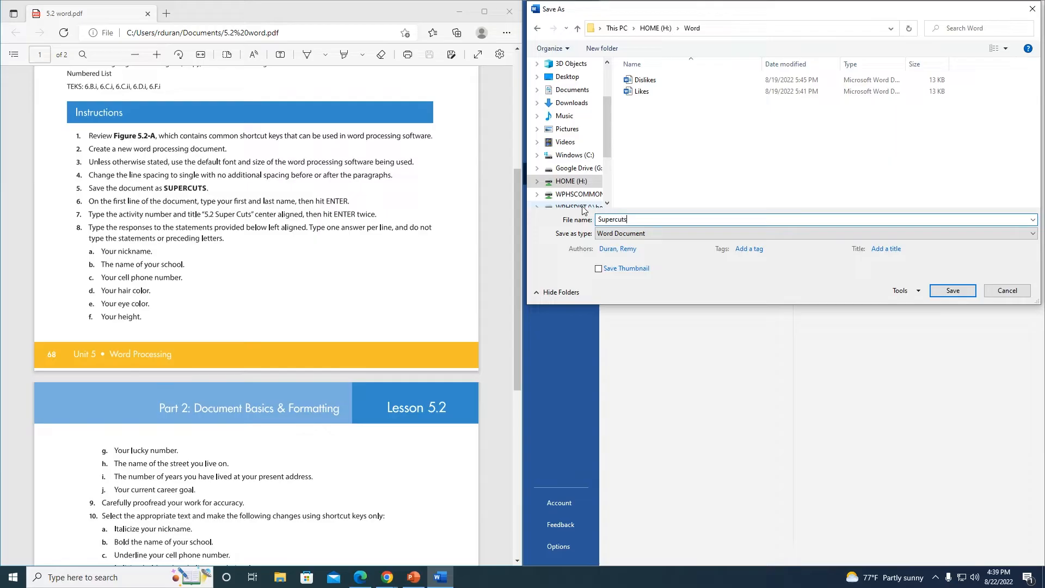
left_click(953, 290)
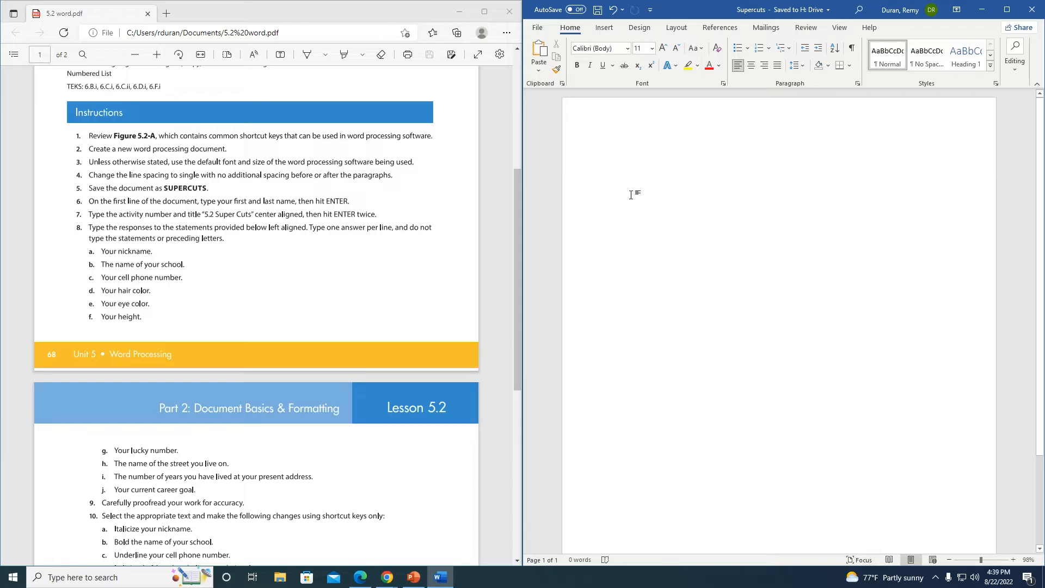
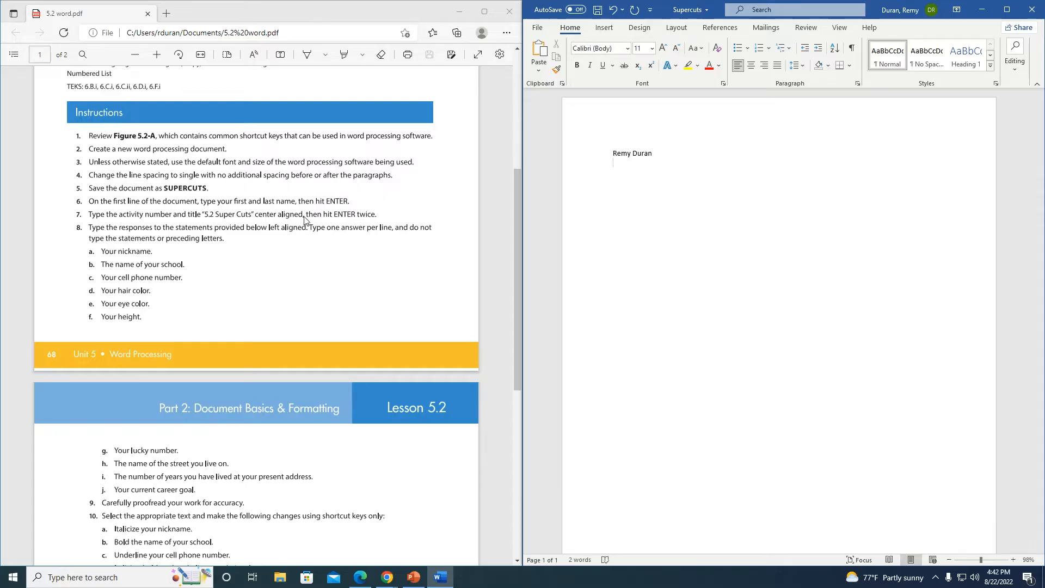
Step: Type your first and last name on line 1, checking the PDF instructions
left_click(208, 219)
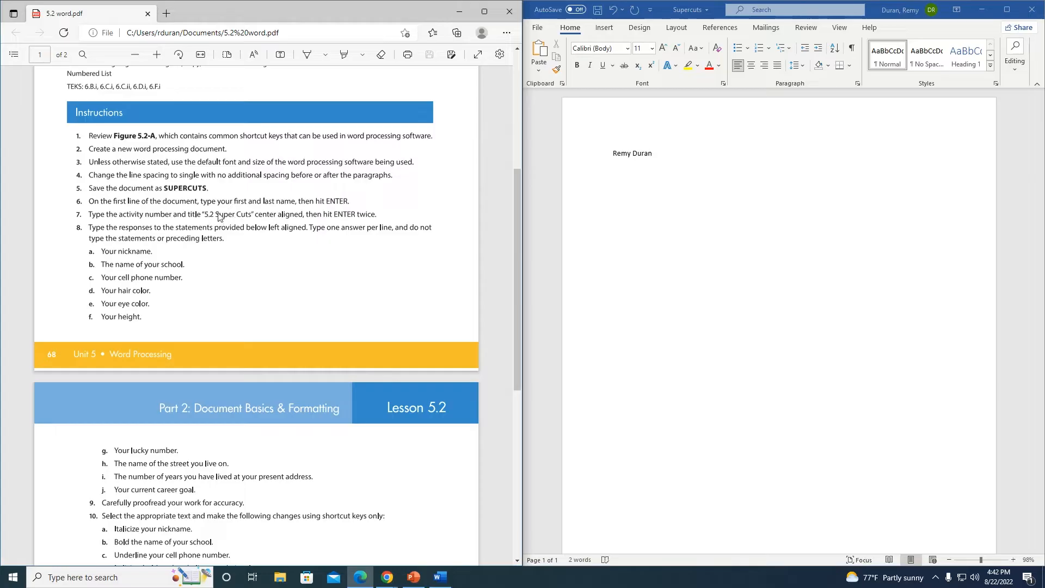
left_click(643, 169)
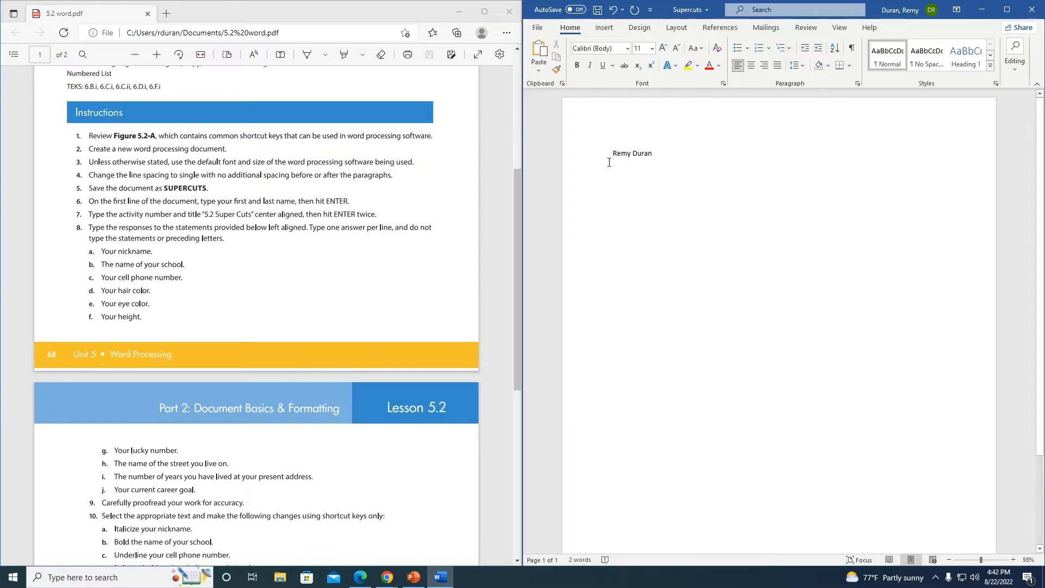
Step: Add the centred title '5.2 Super Cuts' and left-align the next line for answers
left_click(751, 70)
type("5.2 Super Cuts")
key("Return")
left_click(293, 232)
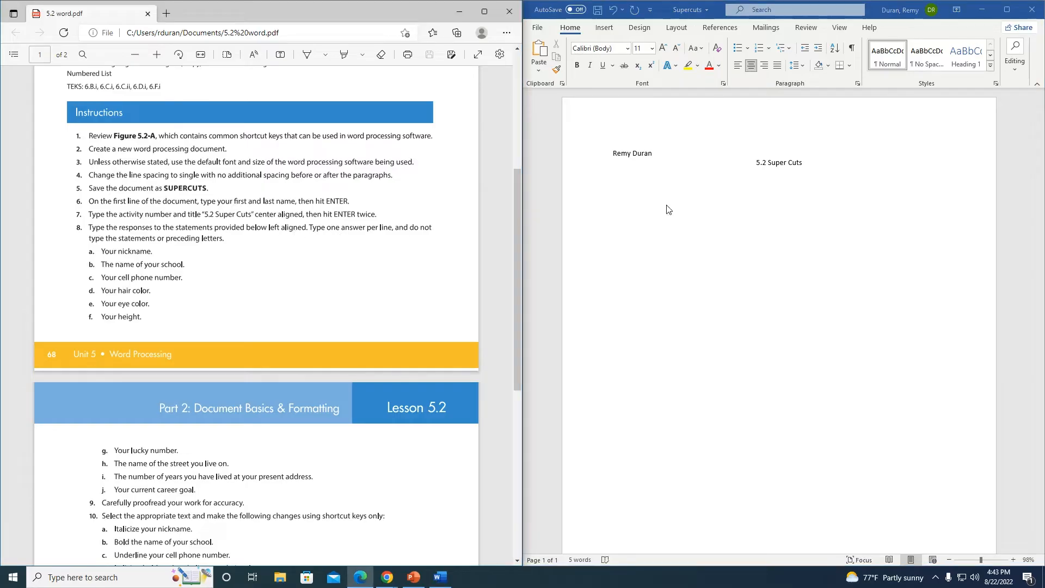
left_click(758, 200)
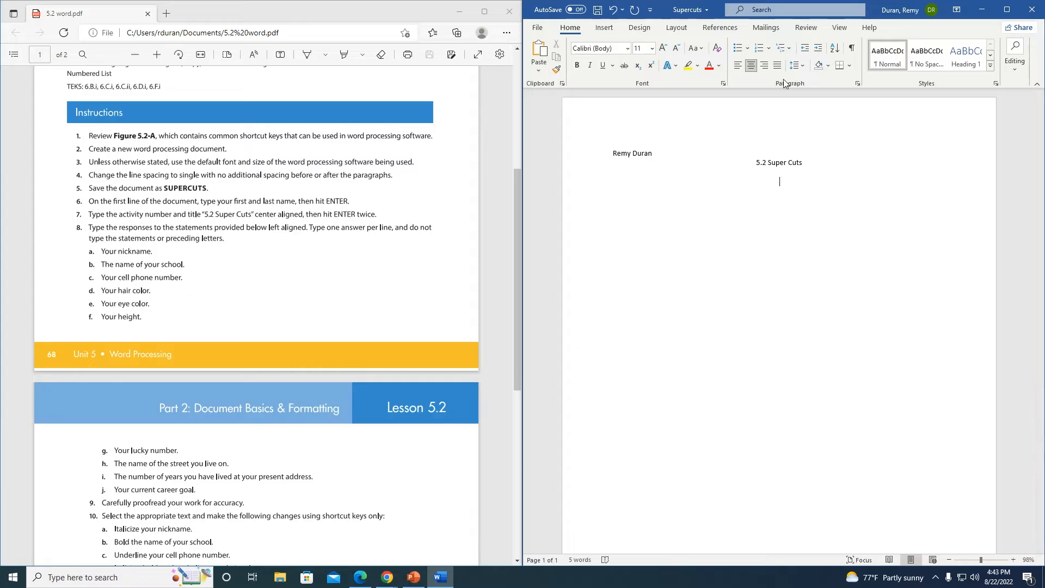
left_click(738, 65)
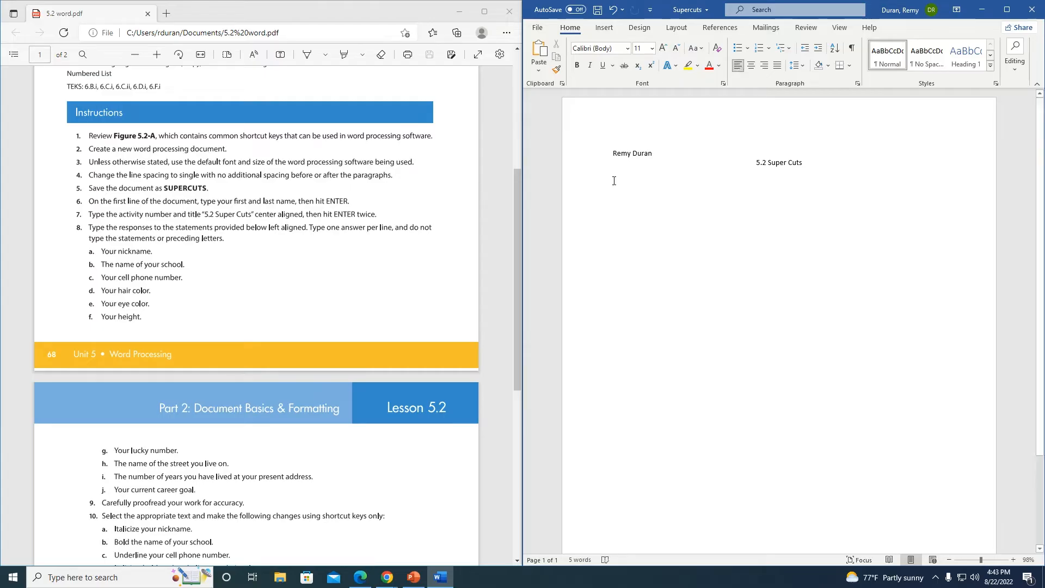
Step: Type the nickname, West Plains High School, cell number, Black, Dark Brown and 6'2 on separate lines
type("Se")
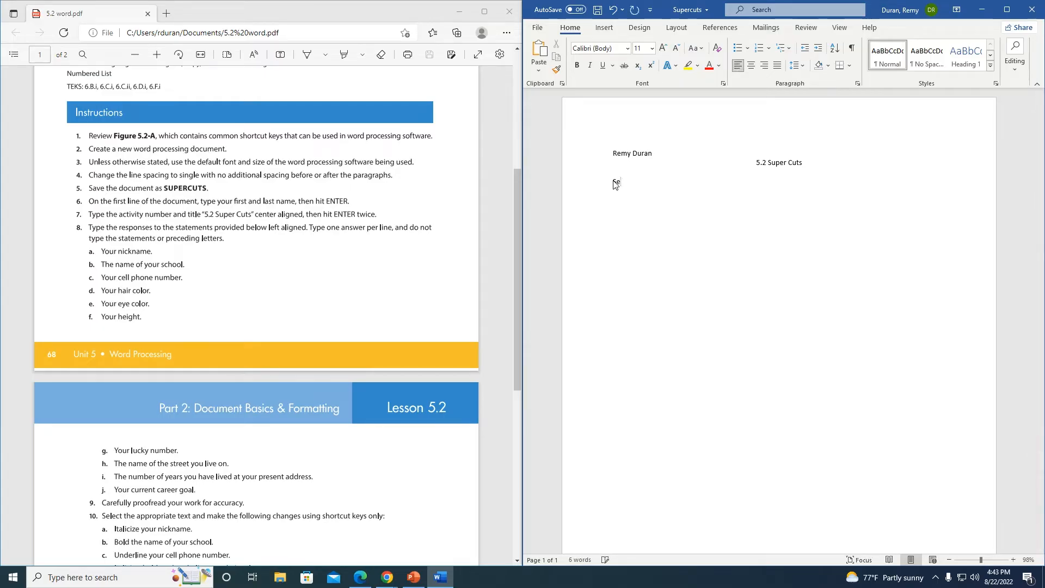
type("n")
type("or")
type(" Dura")
type("West Plain")
type("s High Scho")
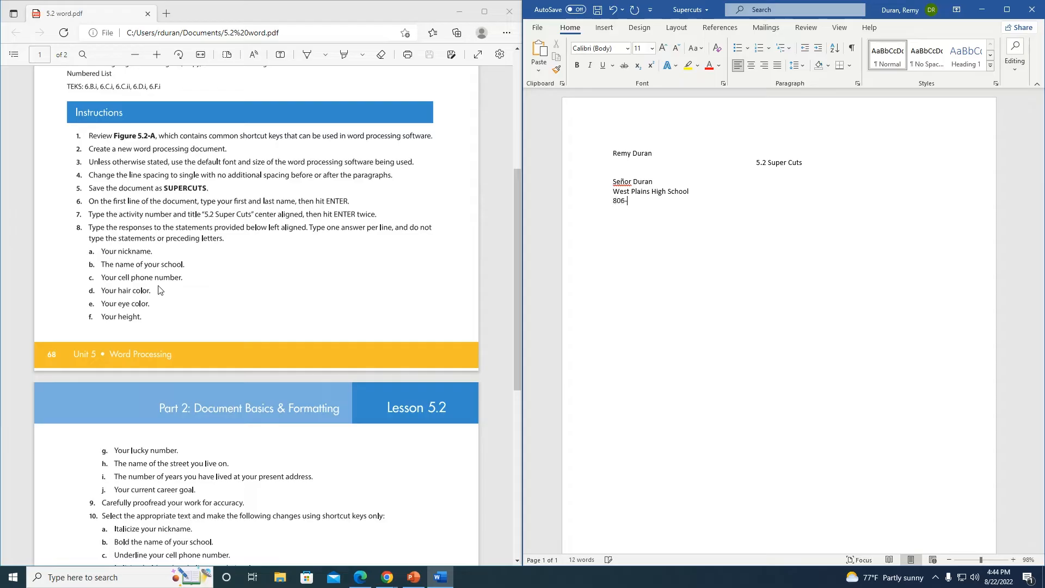
type("lackDark Brown6'")
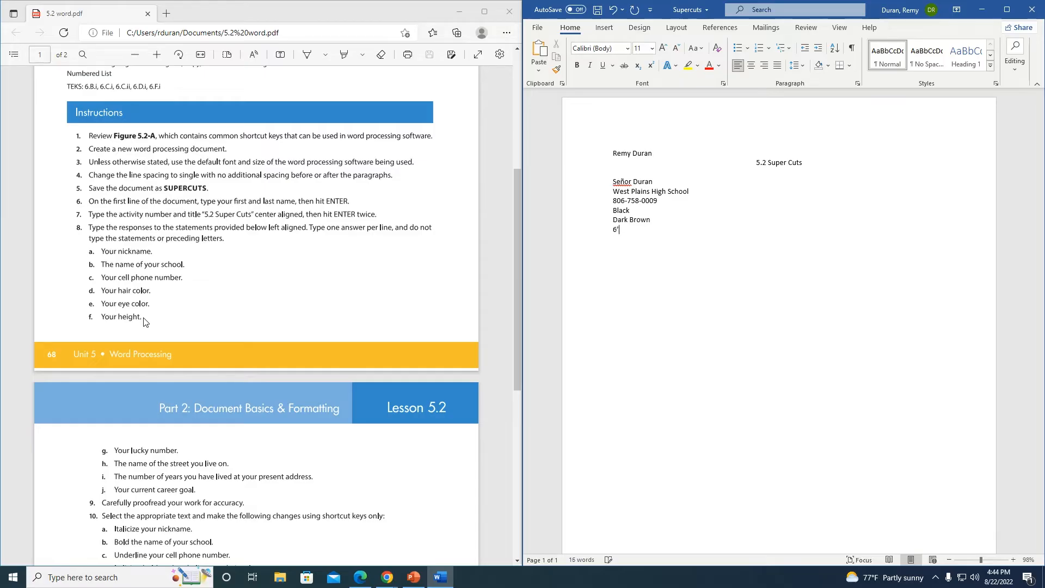
type("2")
scroll(124, 298, "down", 5)
Step: Type 12, Sprint, Five years and 'To have a successful year at West Plains' on separate lines
scroll(114, 161, "up", 1)
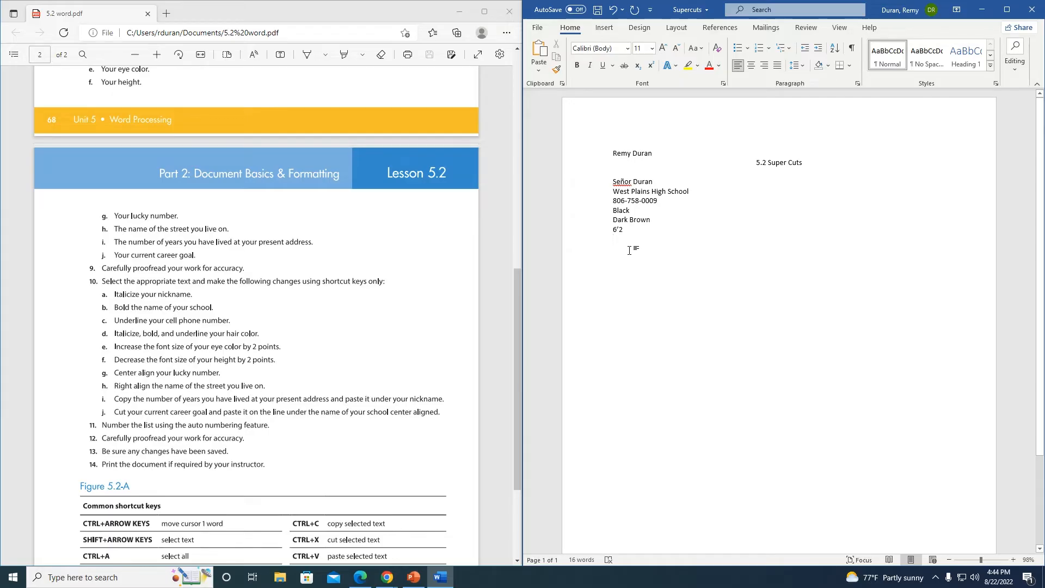
type("12")
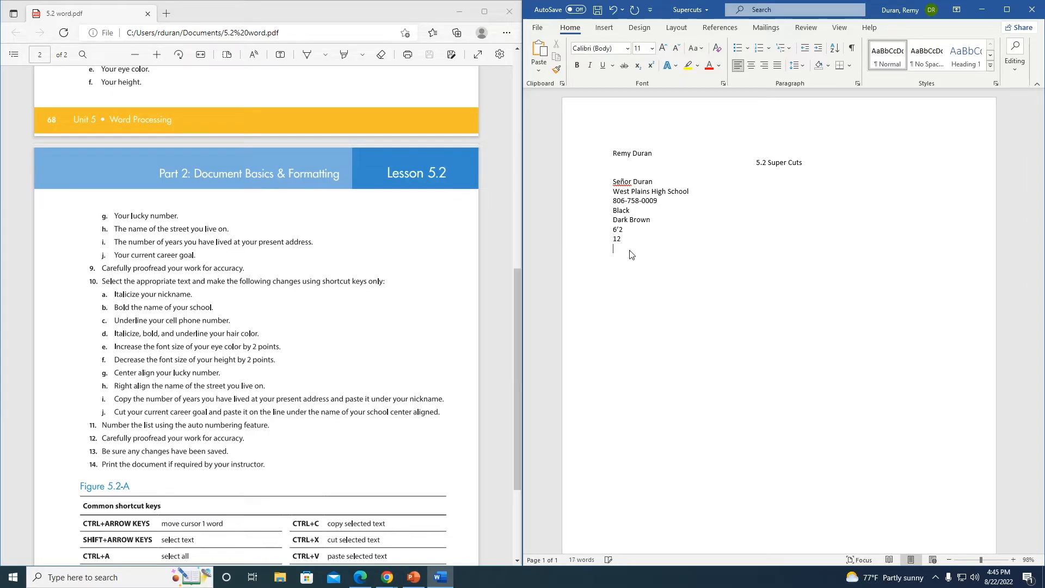
key("Return")
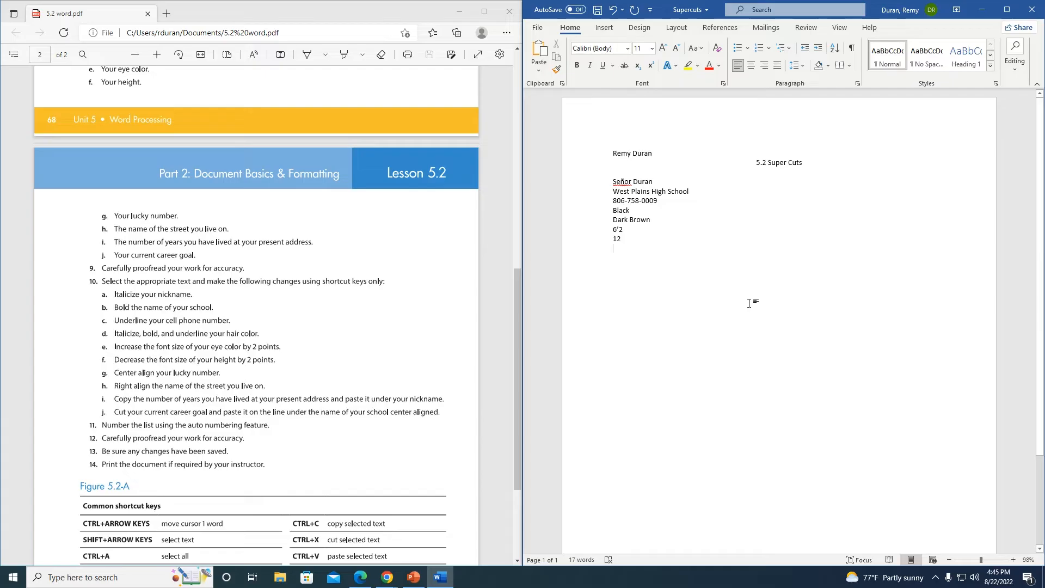
type("Sprint")
type("Five ")
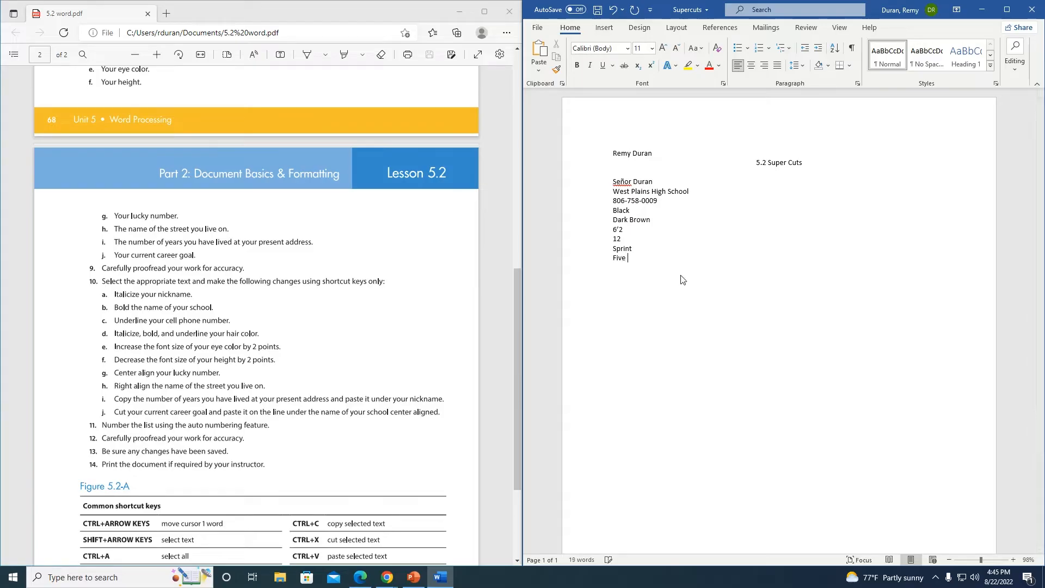
type("years")
type("To hav")
type("e a succe")
type("ssful year at West P")
type("lia ")
type("ains")
scroll(190, 262, "down", 3)
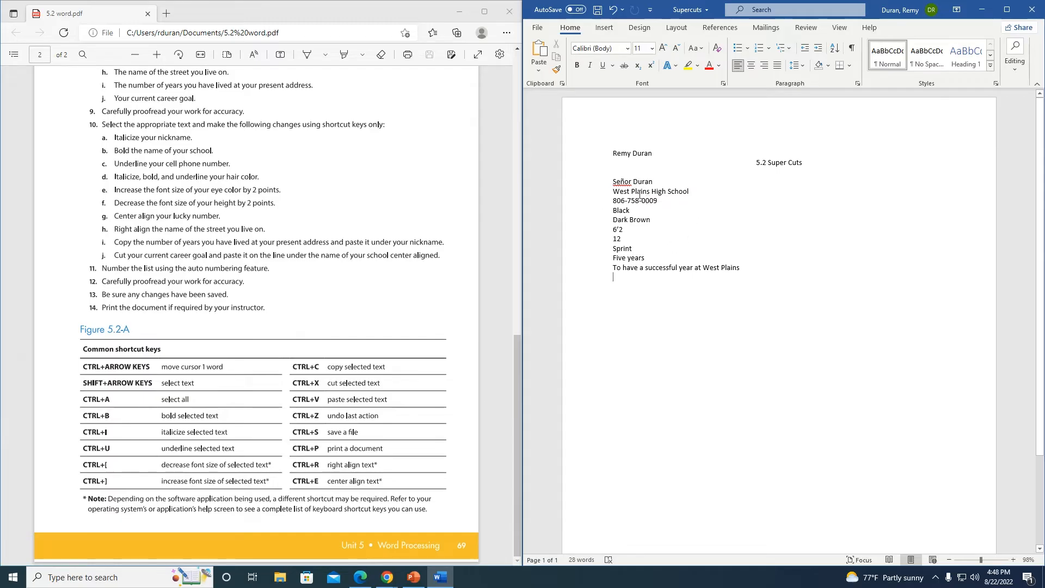
scroll(82, 243, "up", 4)
scroll(82, 243, "down", 5)
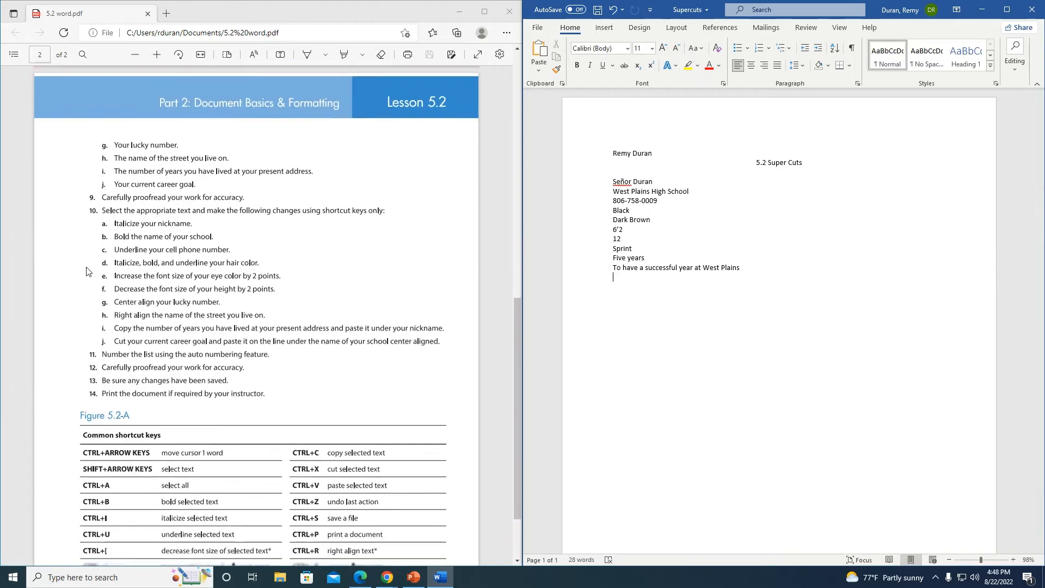
scroll(87, 272, "up", 2)
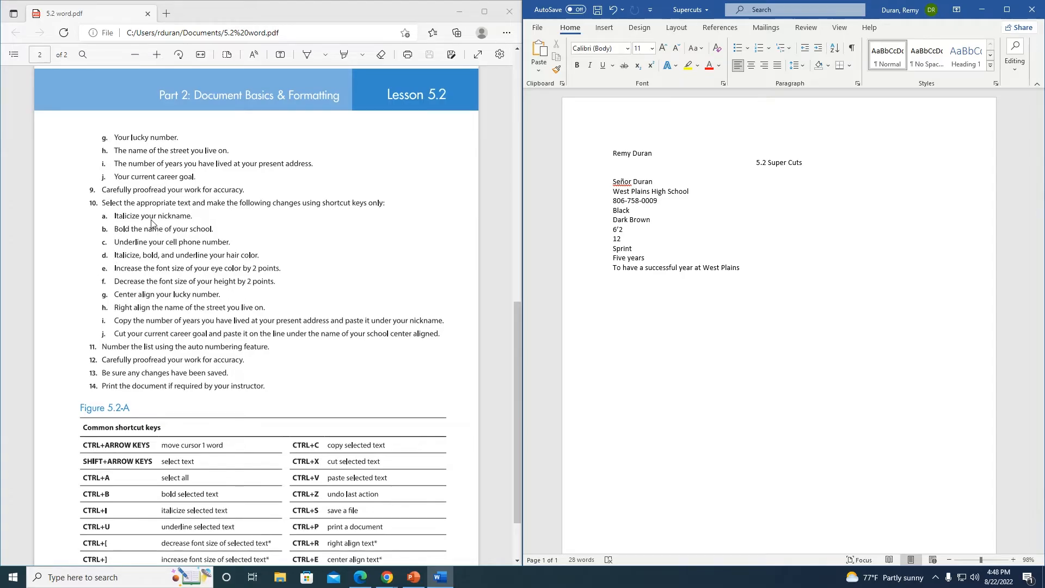
scroll(152, 223, "down", 2)
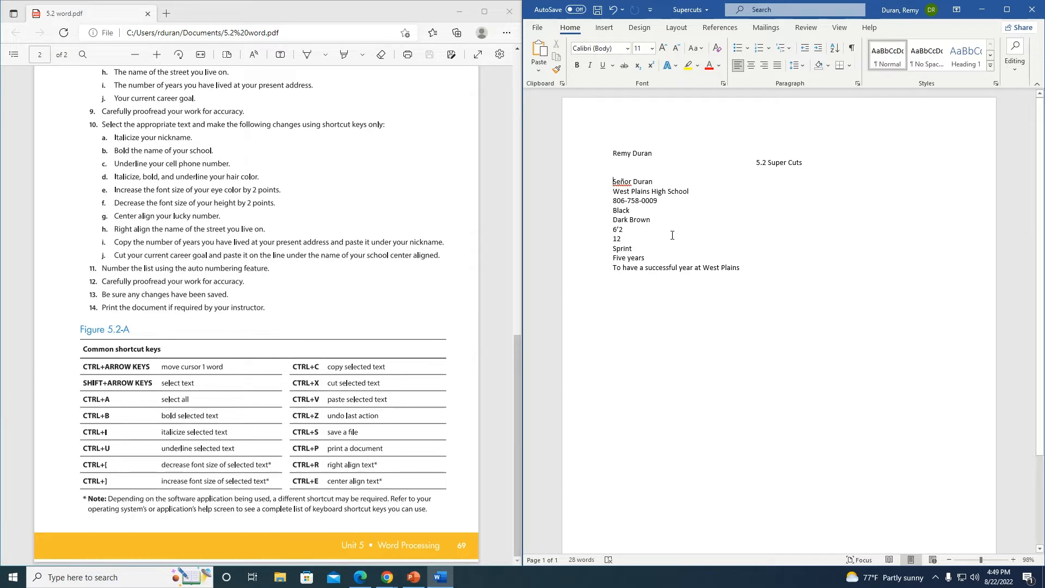
key("ctrl+a")
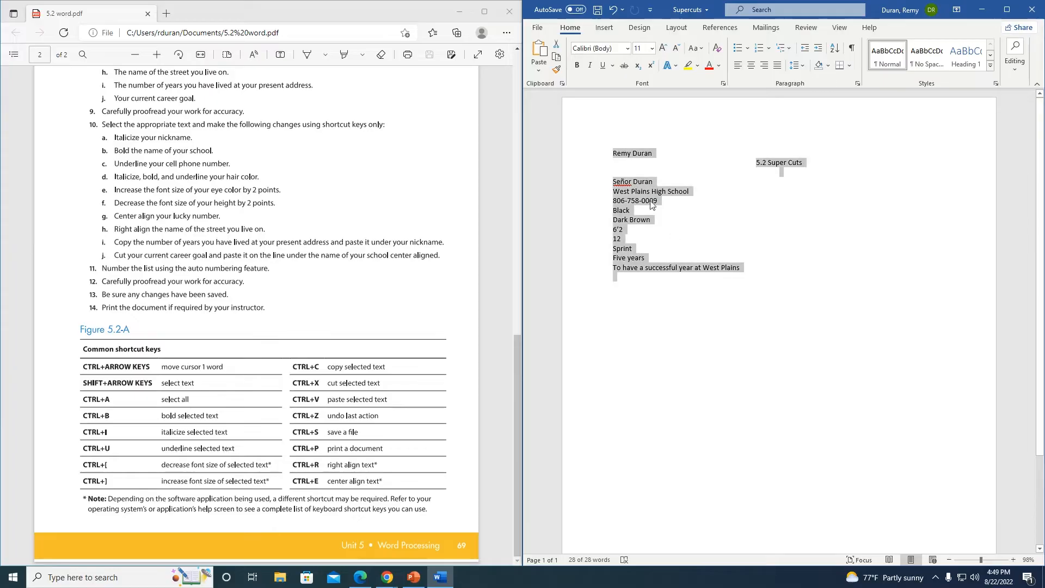
left_click(613, 181)
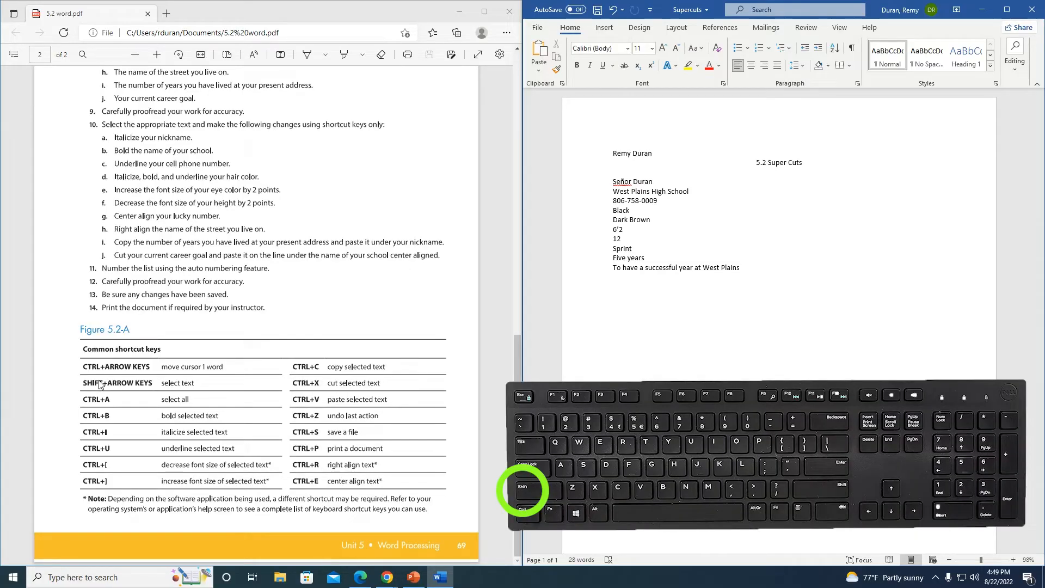
Step: Italicize the selected nickname with Ctrl+I, then move to the school line
key("shift+Right")
key("shift+Right")
key("shift+Right")
key("shift+Right")
key("shift+Right")
key("shift+Right")
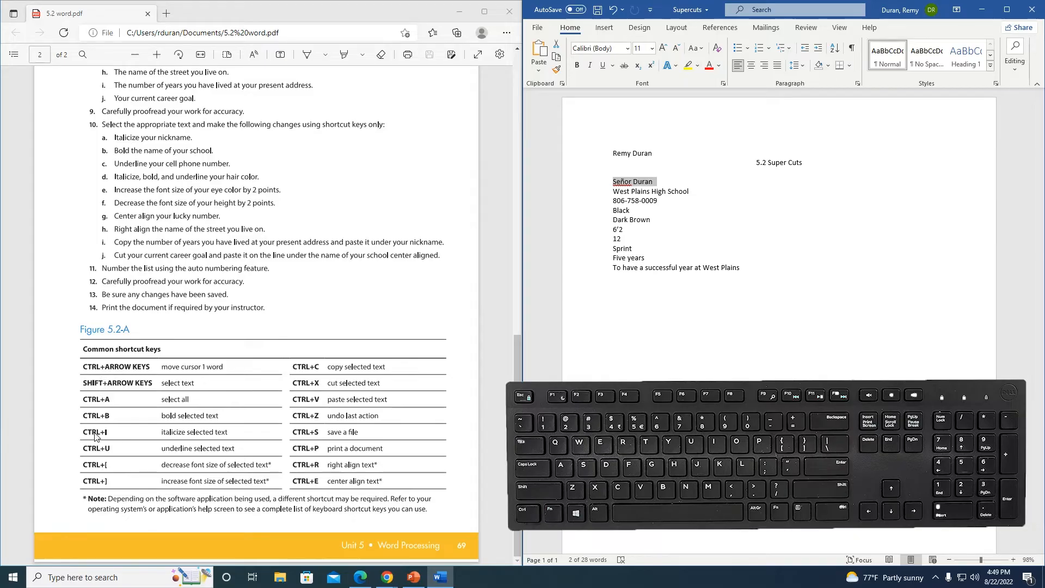
key("ctrl+i")
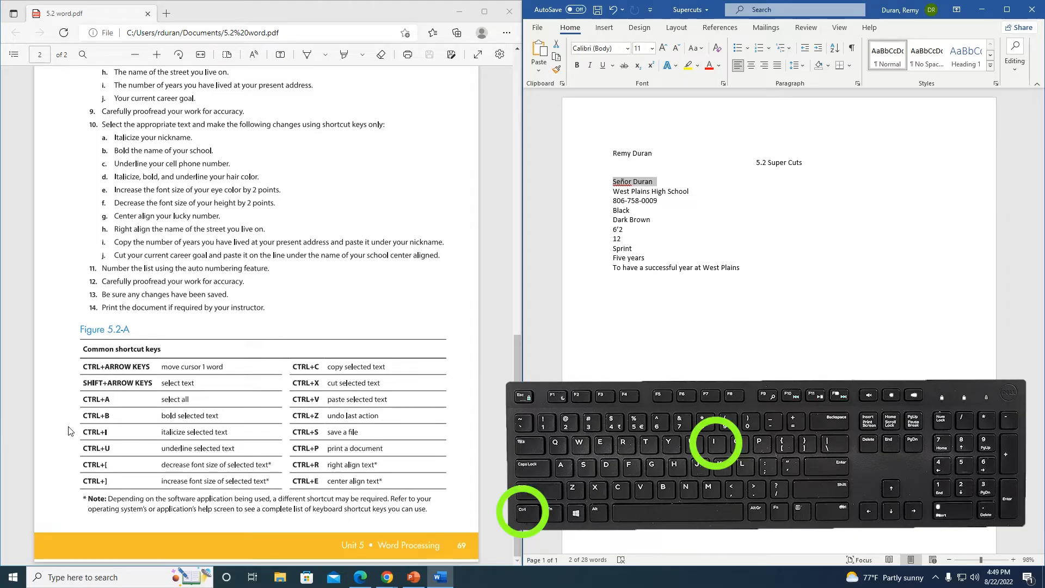
key("ctrl+i")
left_click(662, 180)
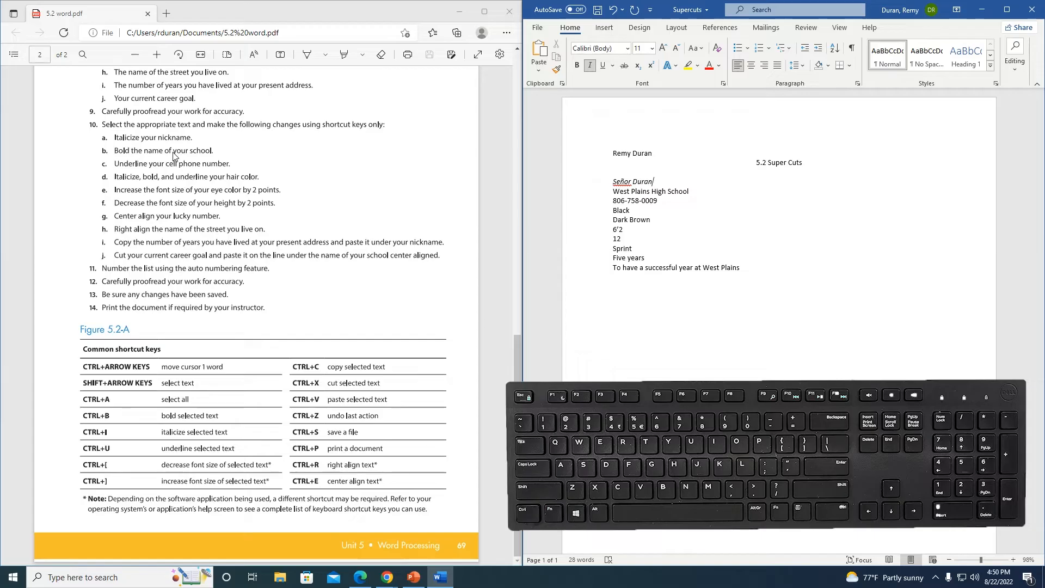
key("Down")
key("Left")
key("Left")
key("Left")
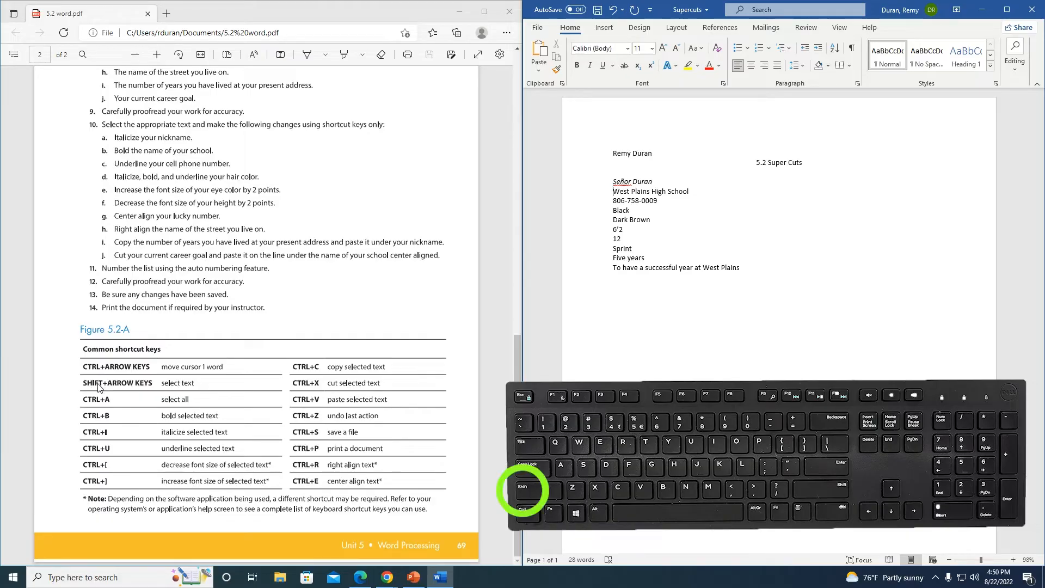
Step: Bold the school name West Plains High School with Ctrl+B
key("shift+Right")
key("shift+Right")
key("shift+Right")
key("shift+Right")
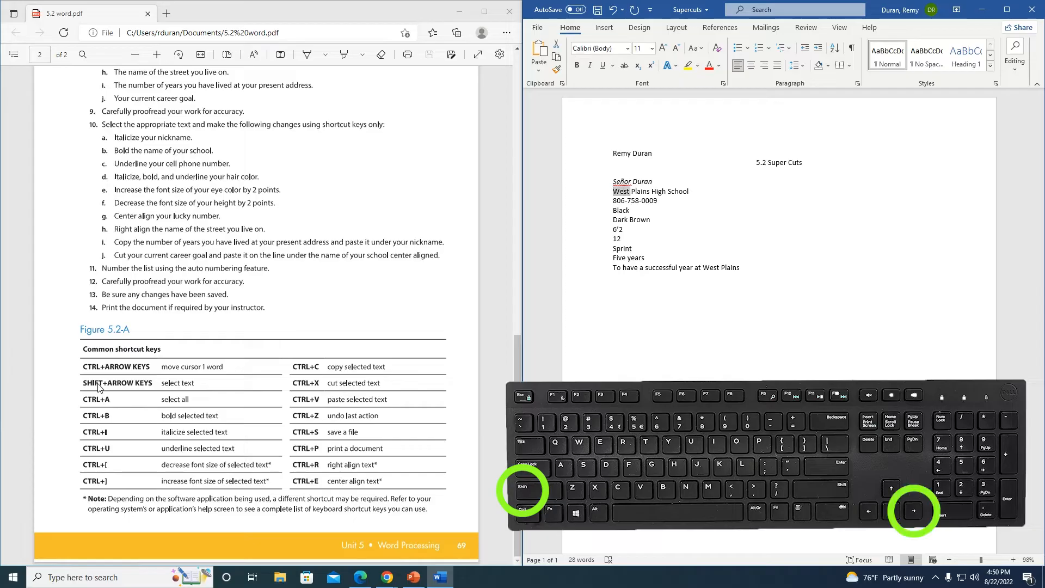
key("shift+Right")
key("shift+Right")
key("shift+Right")
key("shift+Right")
key("shift+Right")
key("shift+Right")
key("shift+Right")
key("shift+Right")
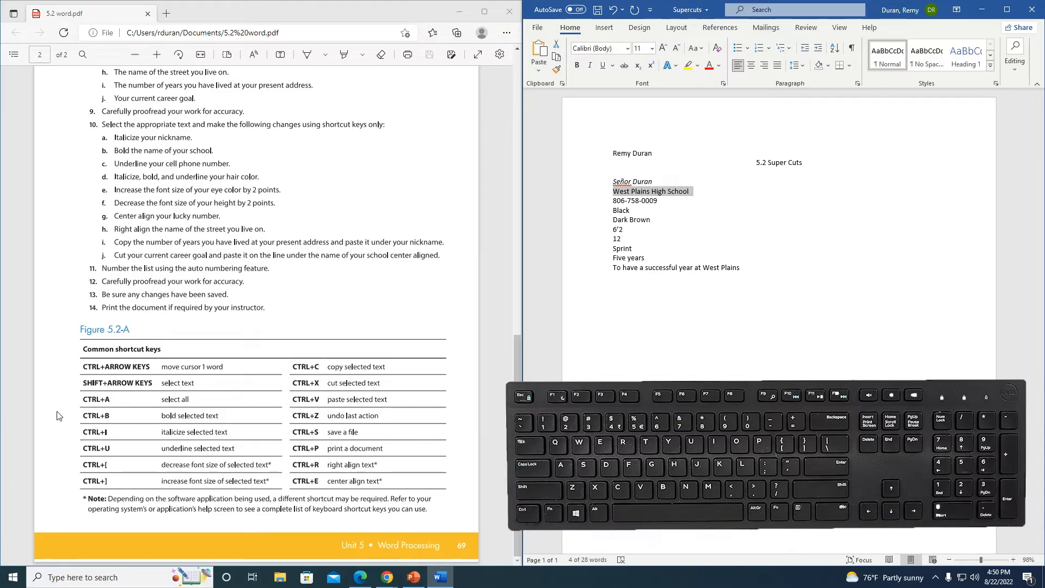
key("ctrl+b")
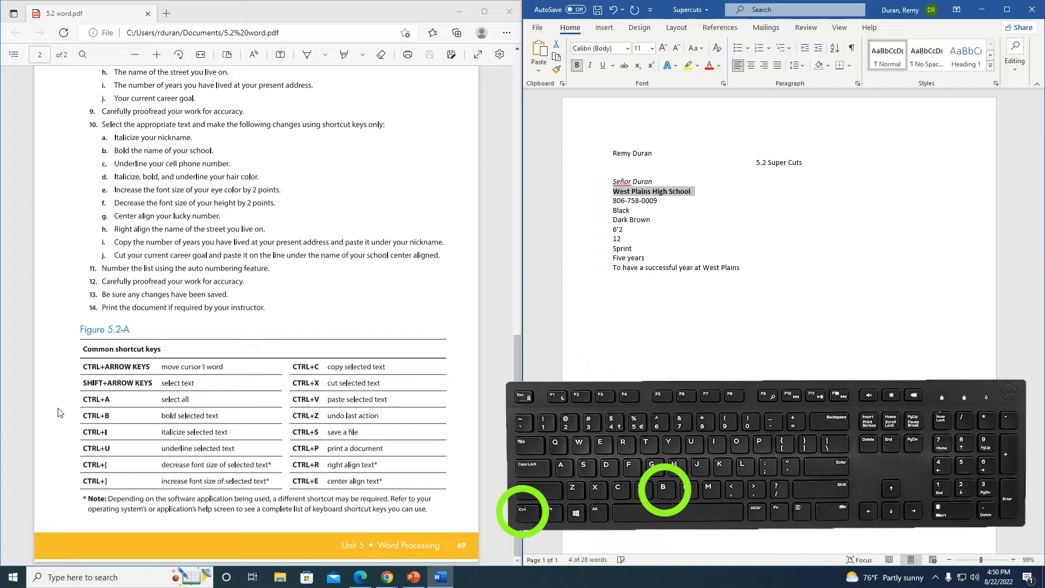
key("Left")
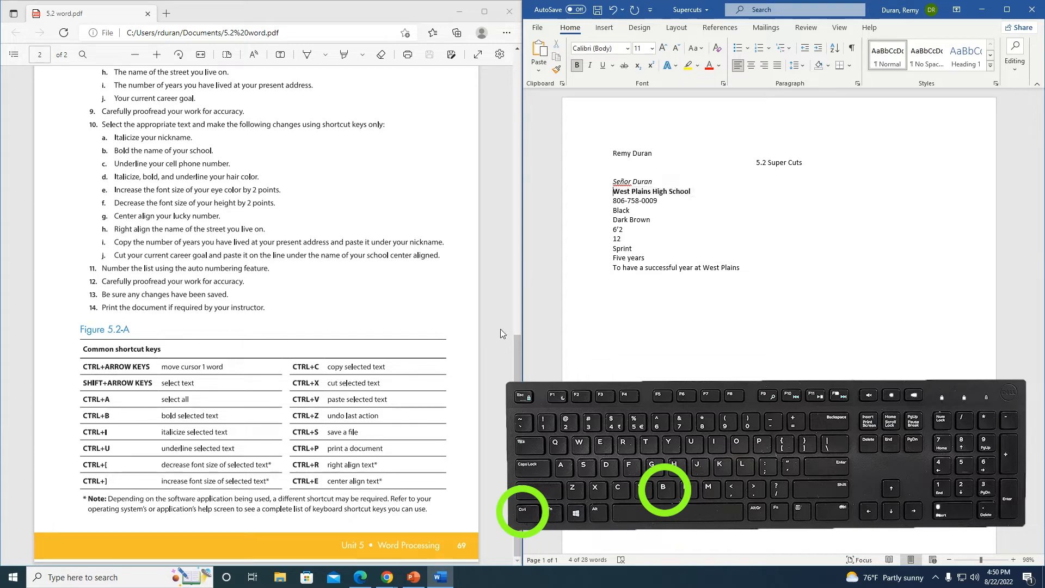
Step: Underline the cell phone number with Ctrl+U
key("Down")
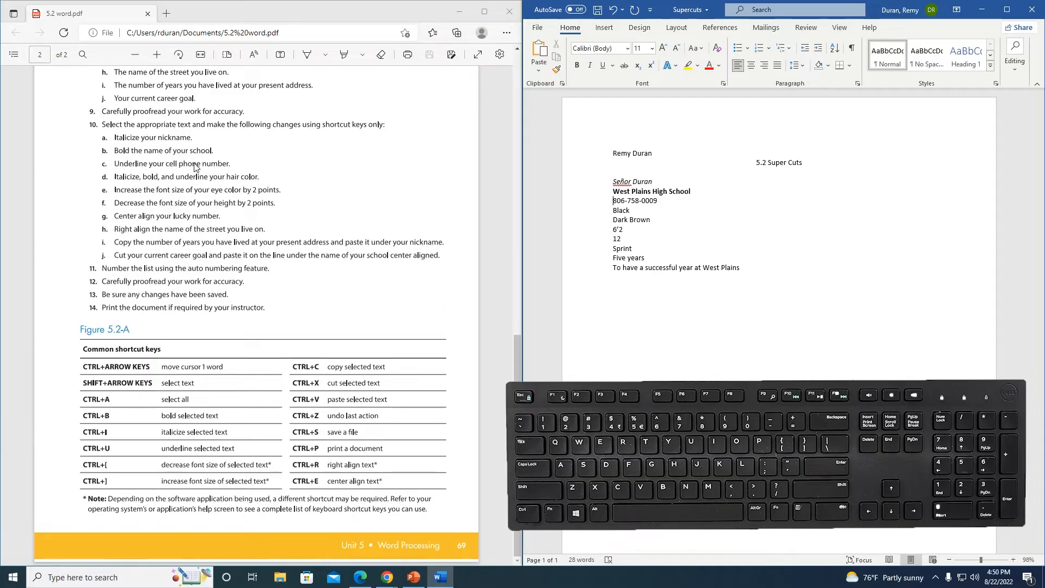
key("shift+Right")
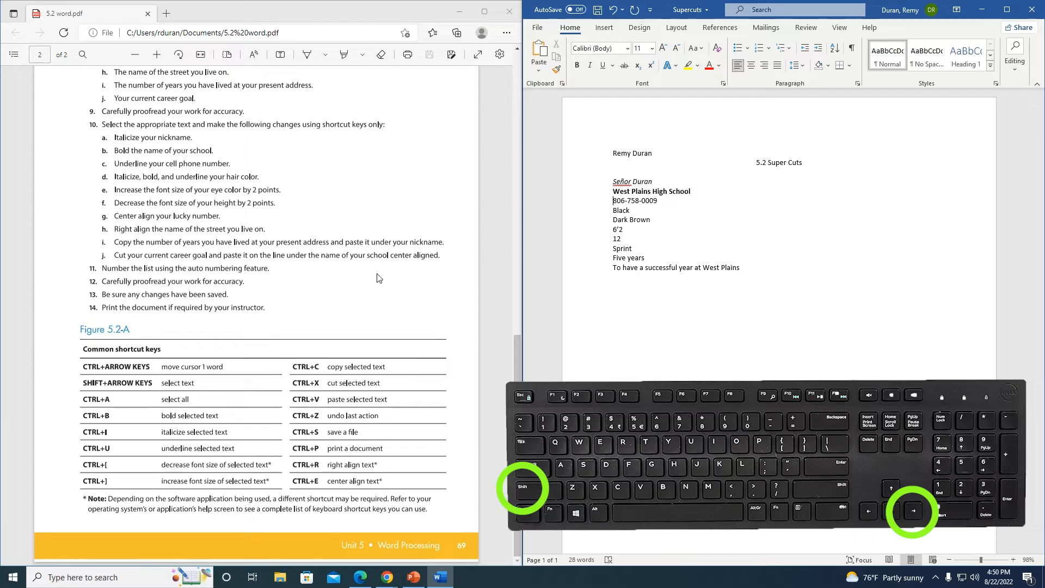
key("shift+Right")
key("shift+Right")
key("shift+Right")
key("shift+Right")
key("shift+Right")
key("shift+Right")
key("shift+Right")
key("shift+Right")
key("shift+Right")
key("shift+Right")
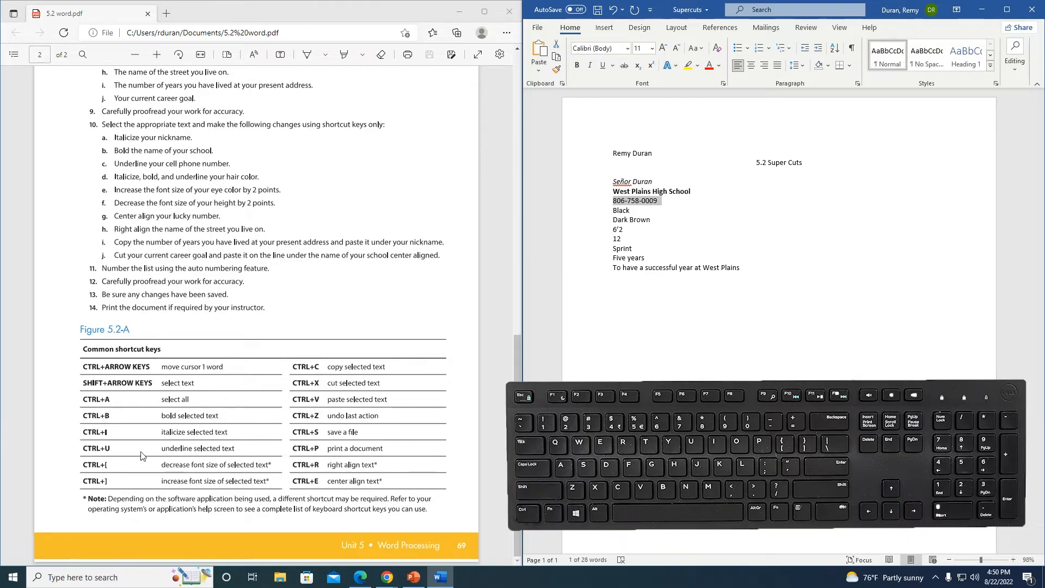
key("ctrl+u")
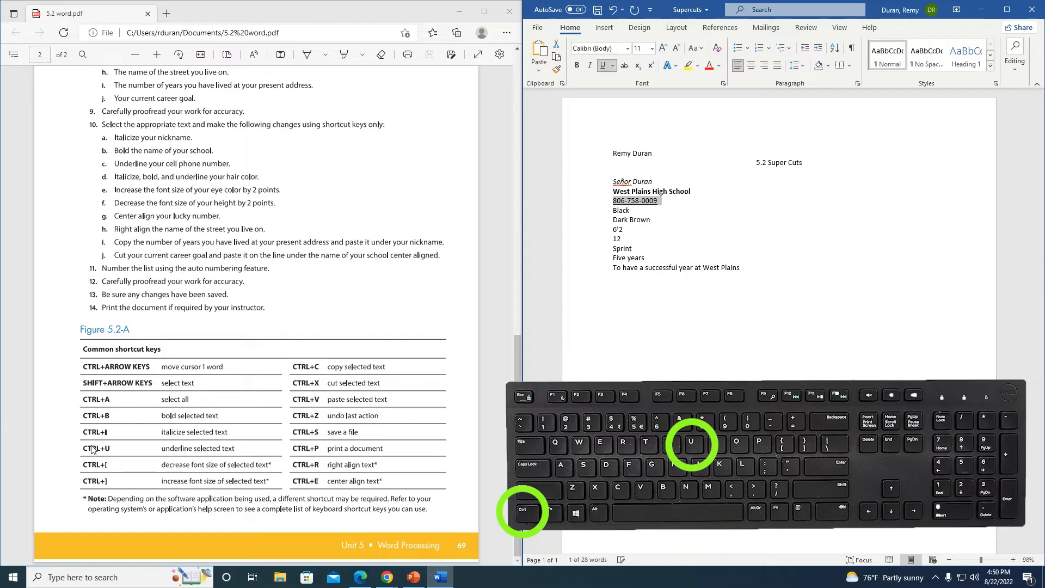
key("Left")
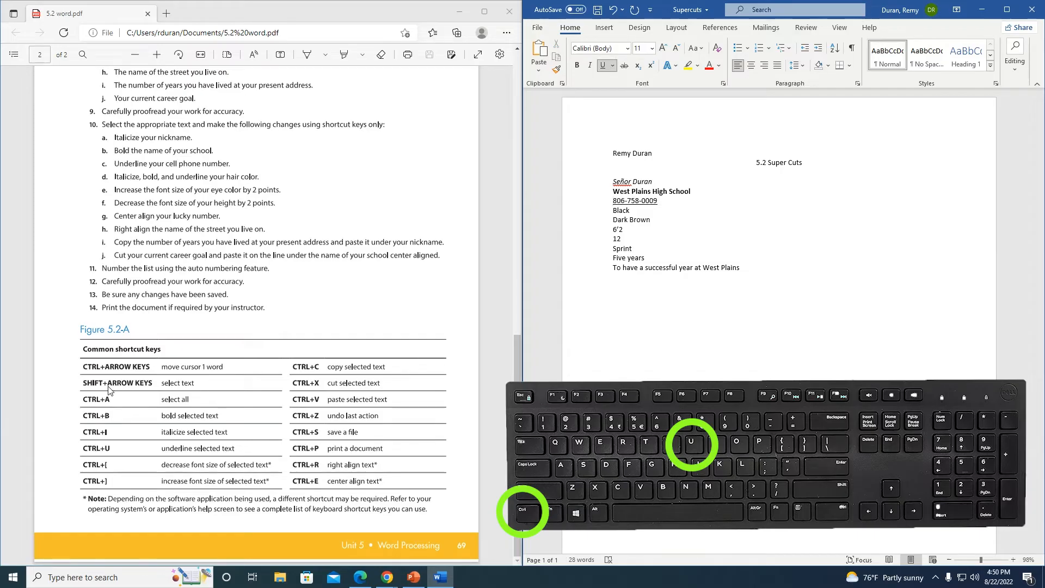
key("Down")
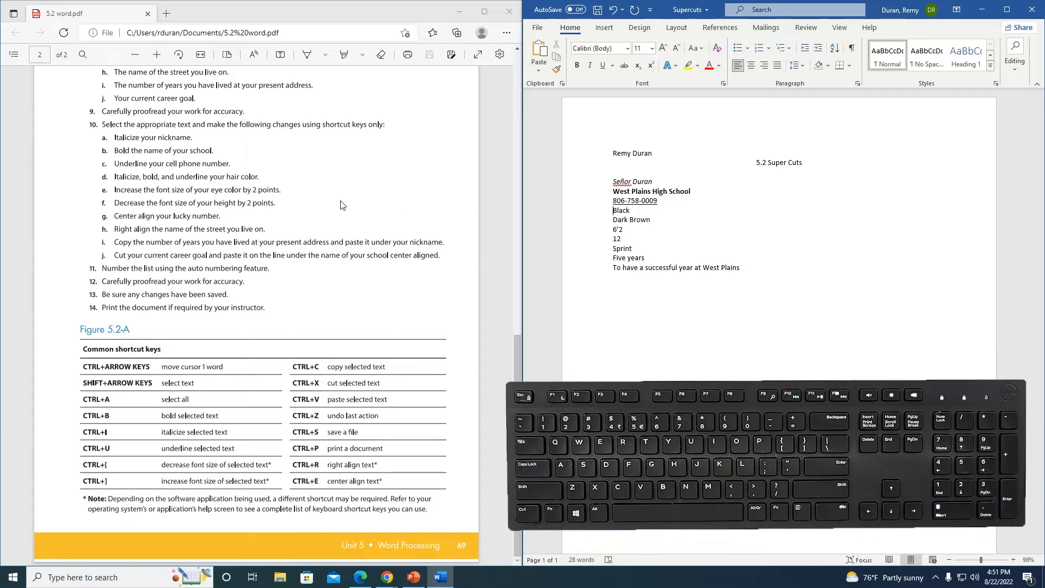
Step: Make 'Black' italic, bold and underlined with Ctrl+I, Ctrl+B and Ctrl+U
key("shift+Right")
key("shift+Right")
key("shift+Right")
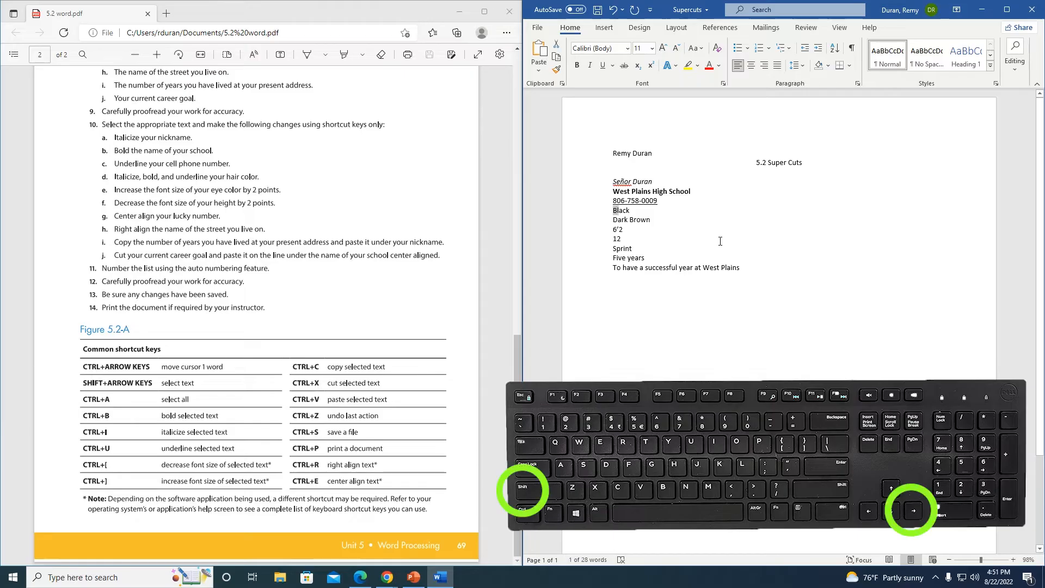
key("shift+Right")
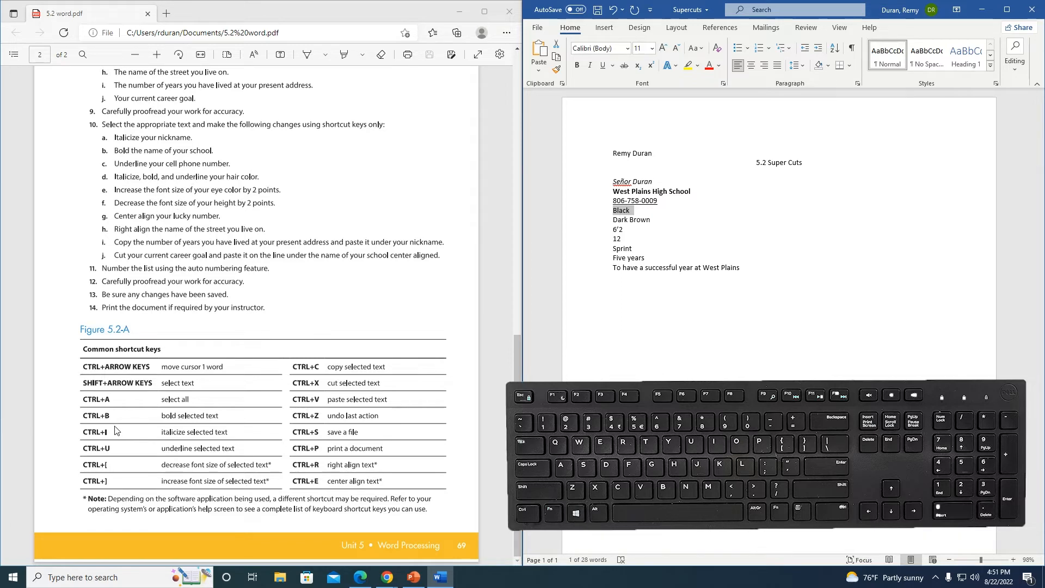
key("ctrl+i")
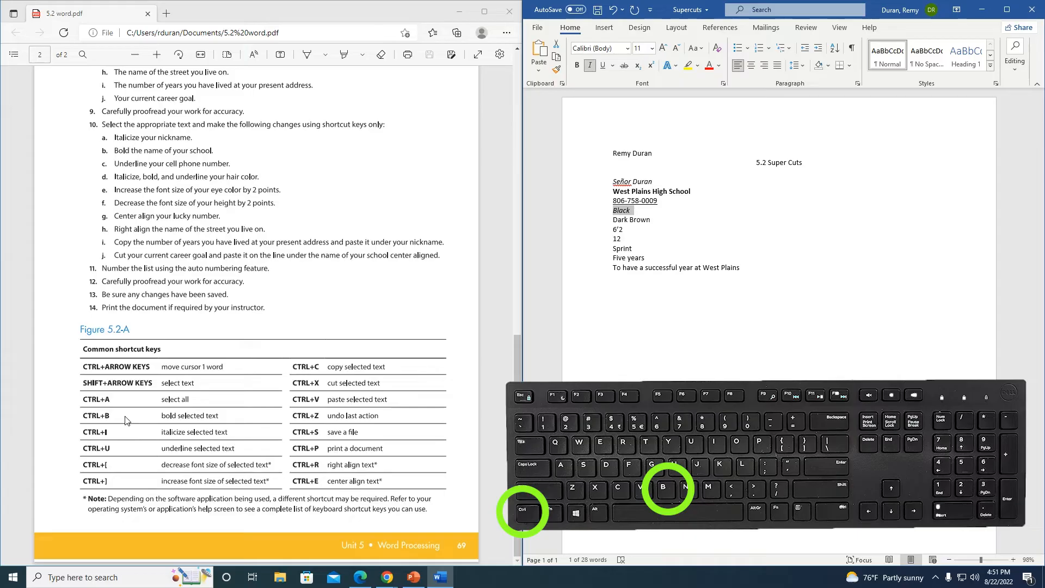
key("ctrl+b")
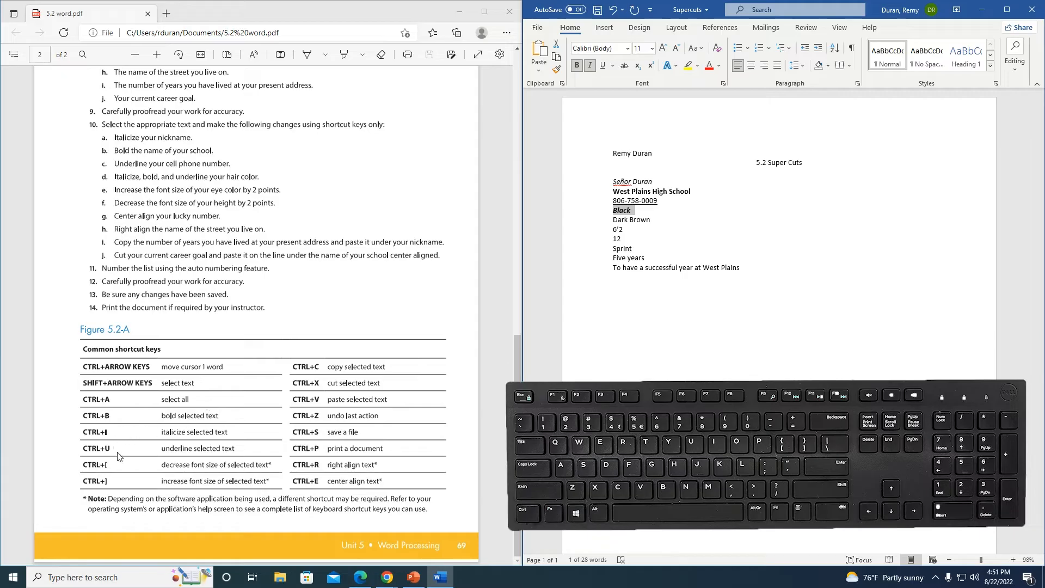
key("ctrl+u")
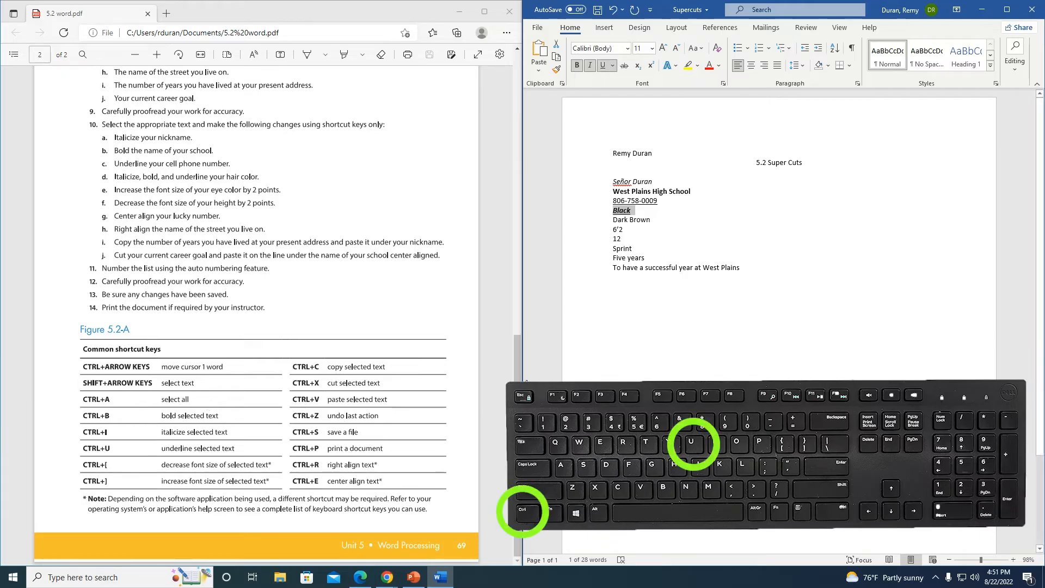
key("Right")
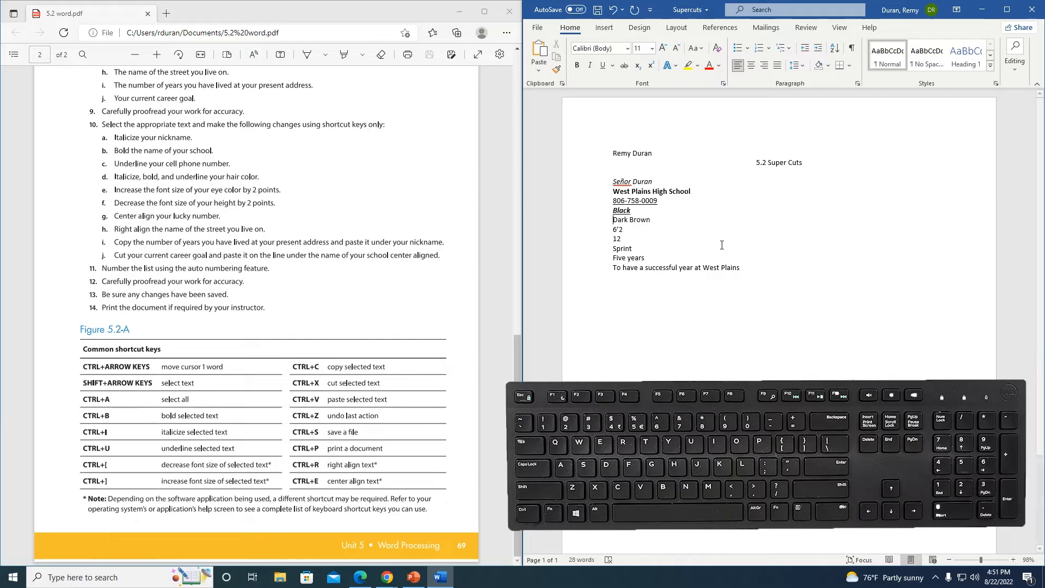
Step: Enlarge the eye colour answer 'Dark Brown' from 11 pt to 13 pt
key("shift+Right")
key("shift+Right")
key("shift+Right")
key("shift+Right")
key("shift+Right")
key("shift+Right")
key("shift+Right")
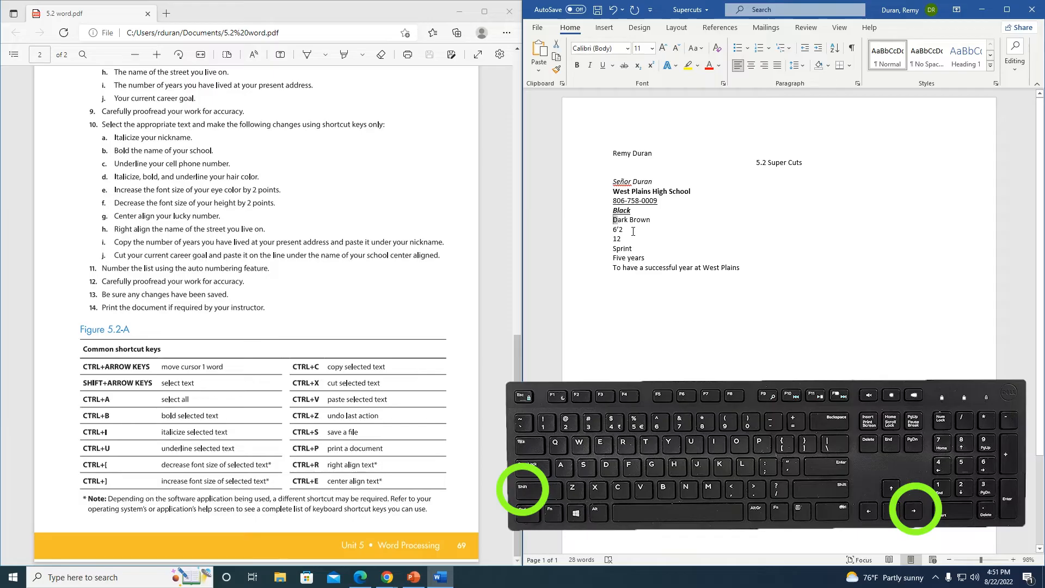
key("shift+Right")
key("shift+Right")
key("shift+Right")
key("shift+Right")
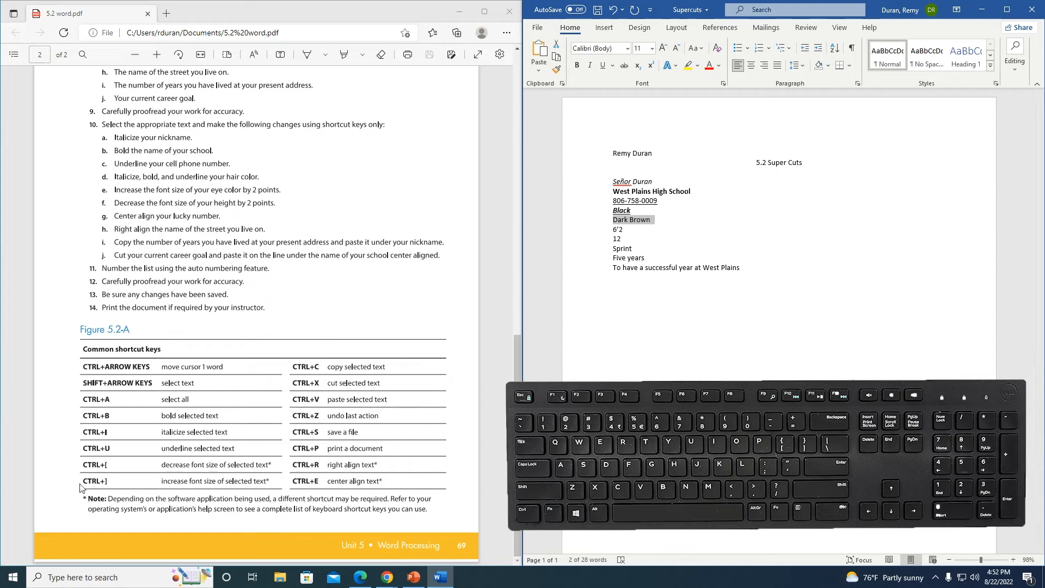
key("ctrl+bracketright")
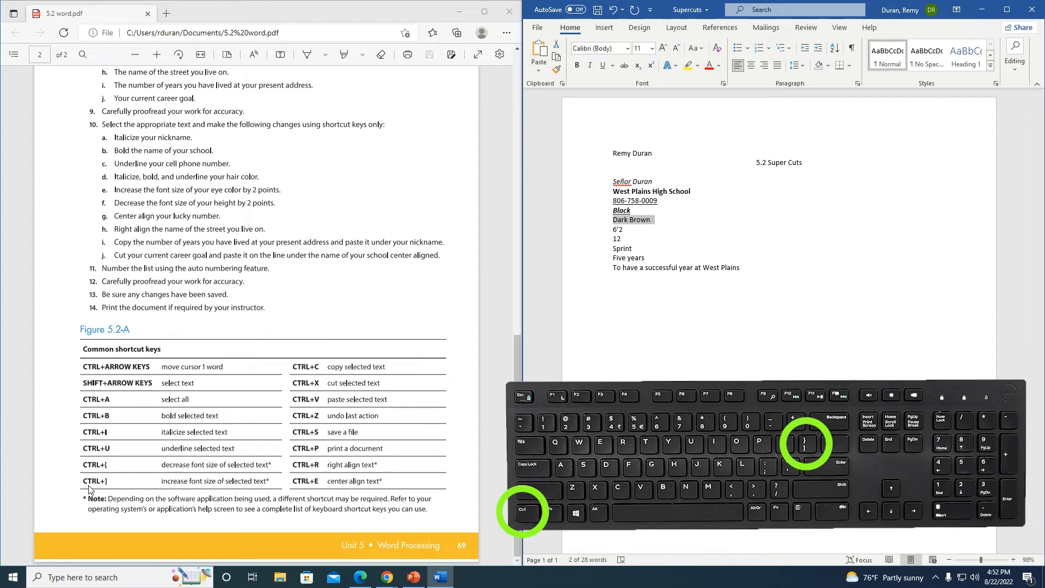
key("ctrl+bracketright")
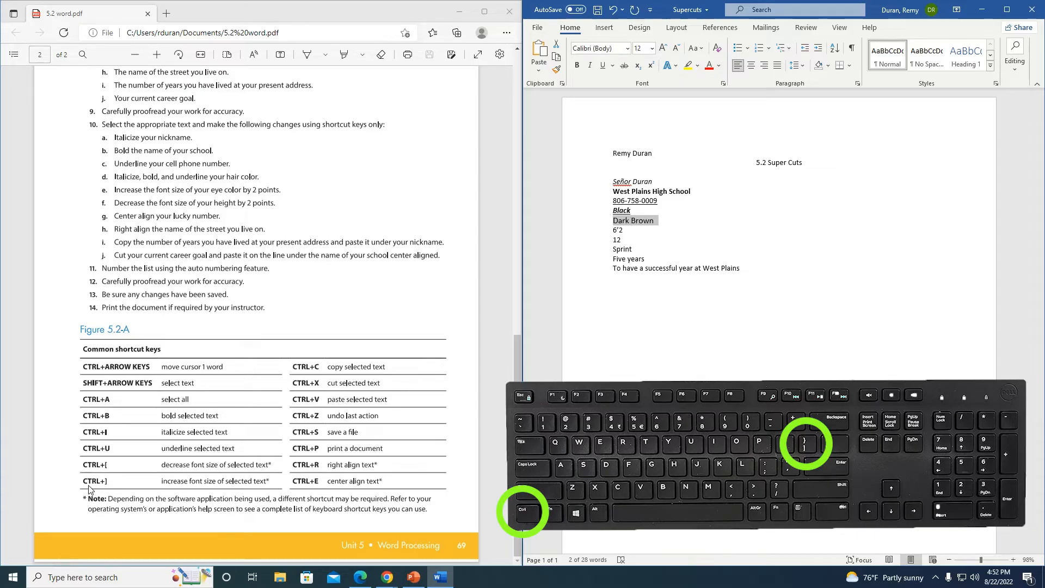
key("ctrl+bracketright")
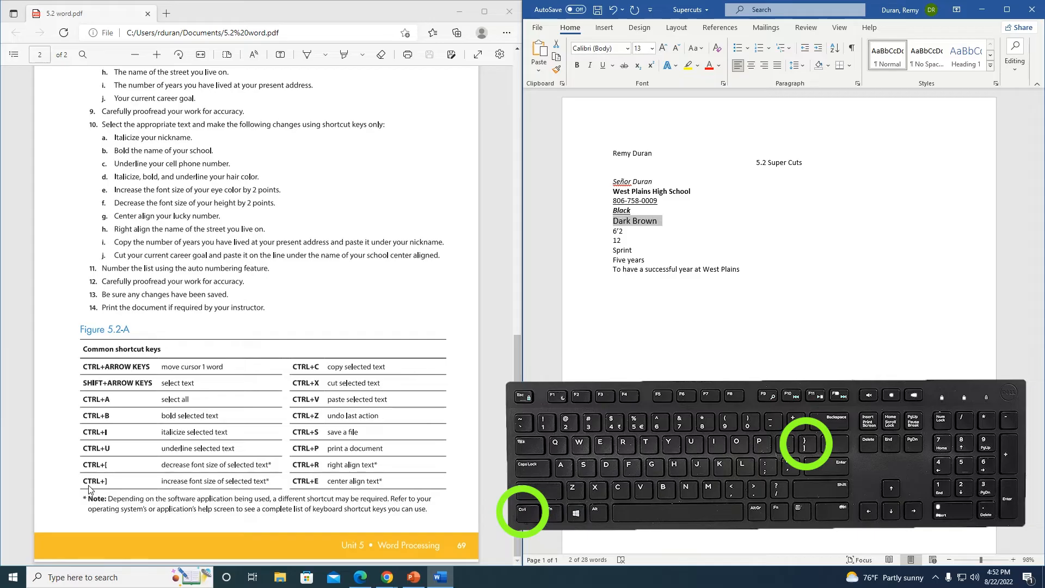
key("Down")
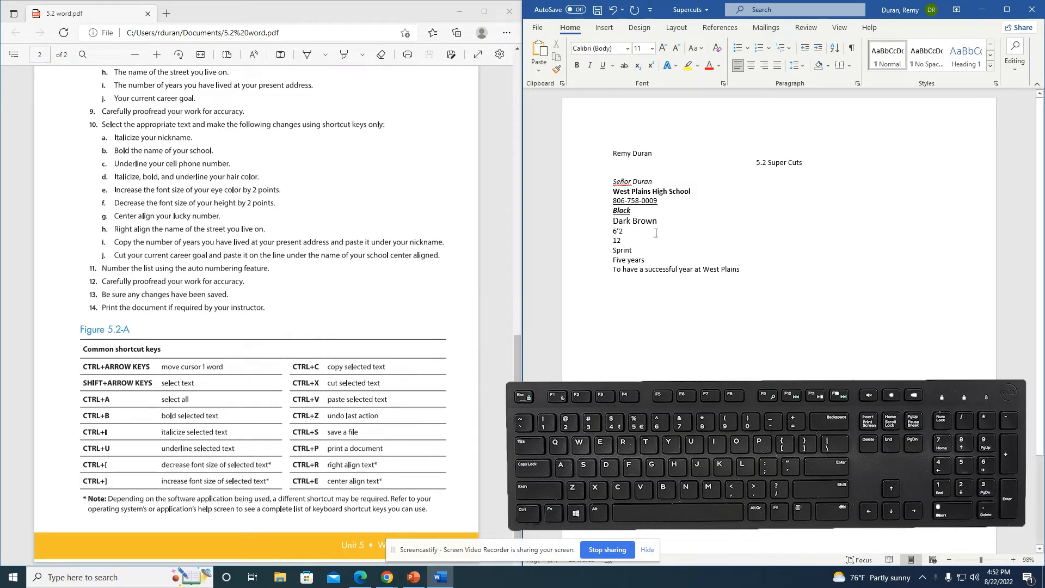
Step: Shrink the height answer 6'2 from 11 pt to 9 pt
key("shift+Right")
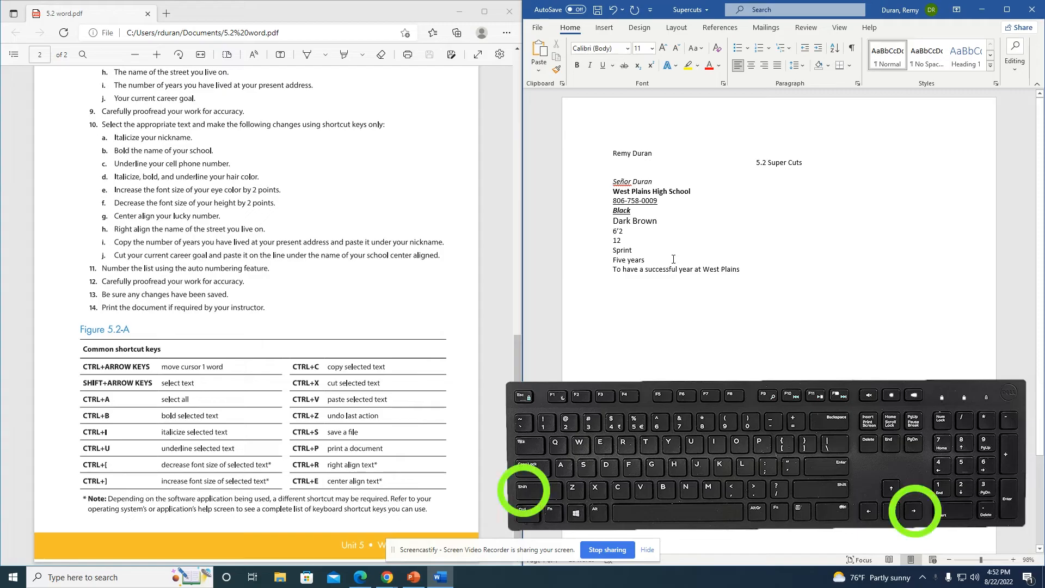
key("shift+Right")
key("shift+Right")
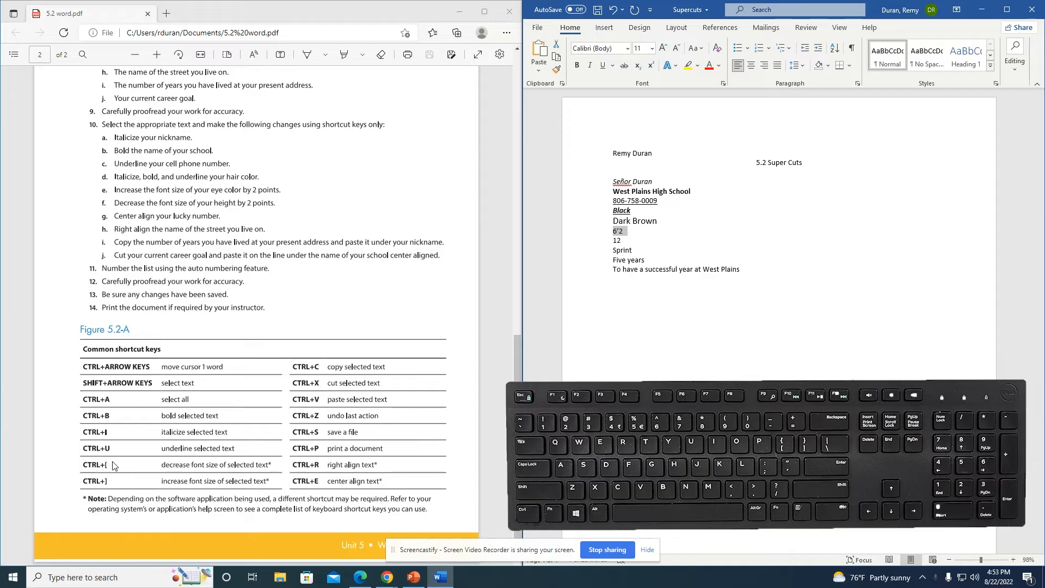
key("ctrl+bracketleft")
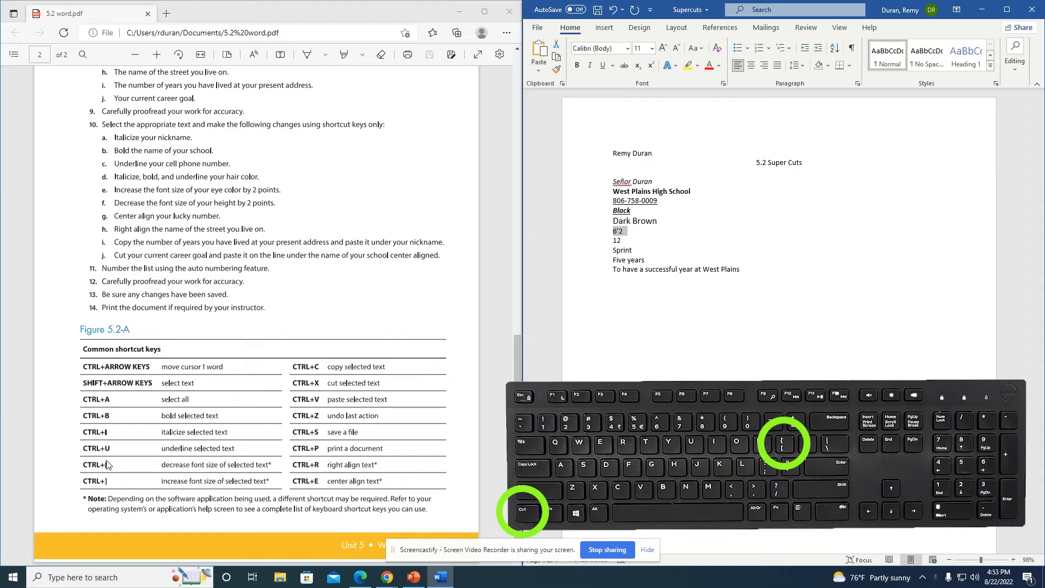
key("ctrl+bracketleft")
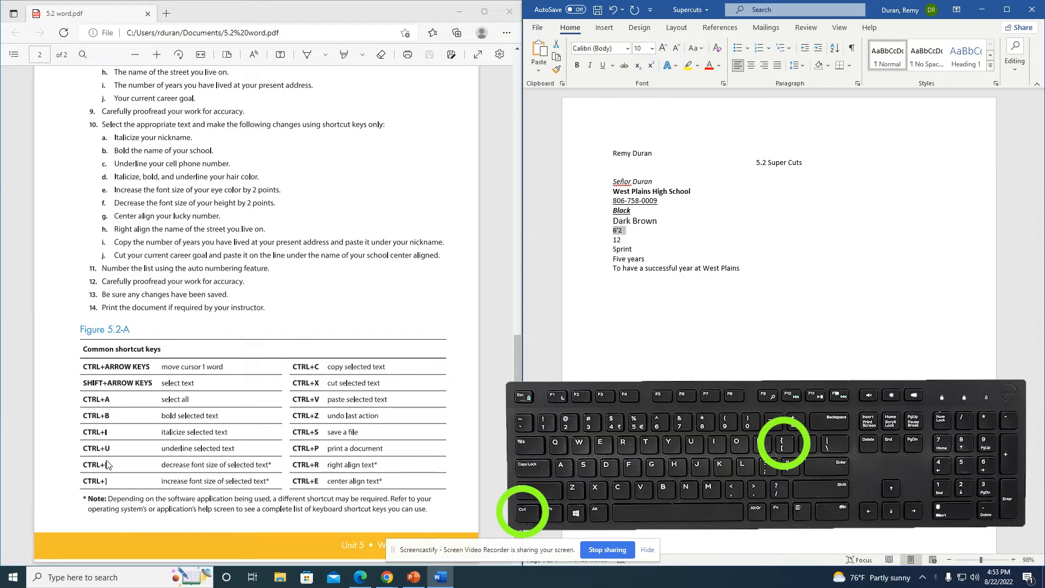
key("ctrl+bracketleft")
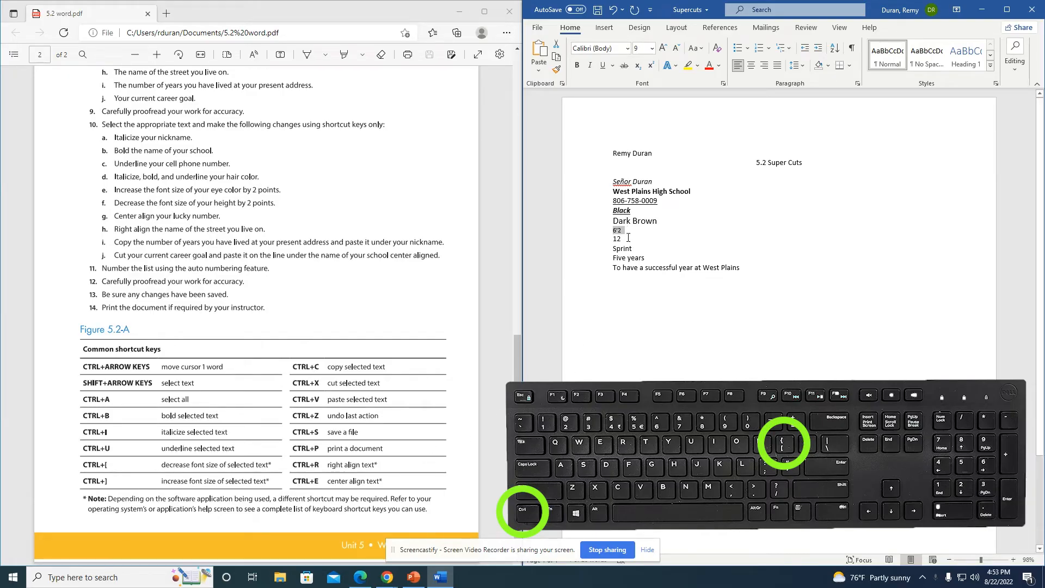
left_click(615, 240)
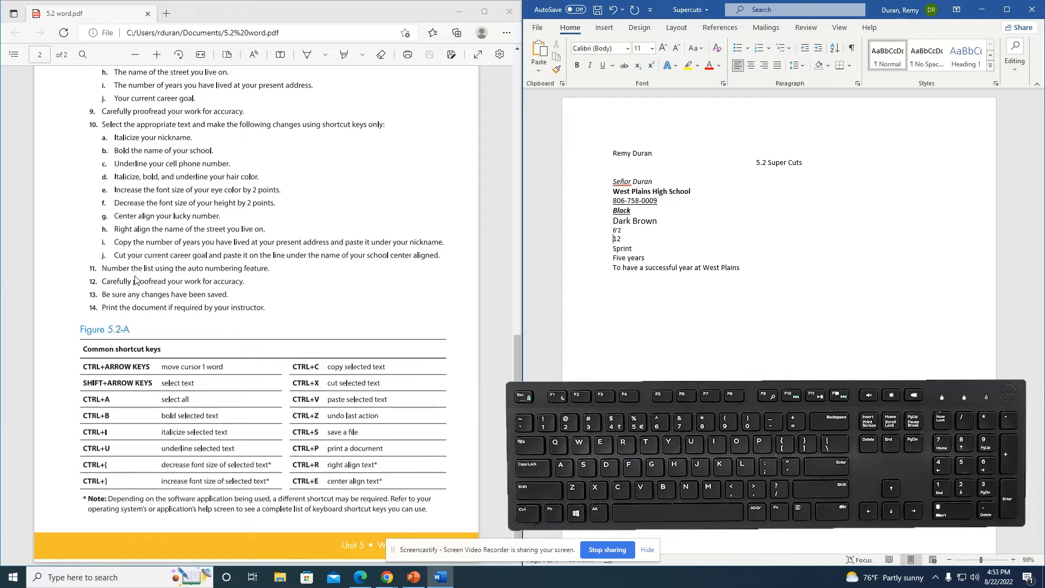
Step: Center the lucky number answer '12' on its line with Ctrl+E
key("shift+Right")
key("shift+Right")
key("shift+Right")
key("ctrl+e")
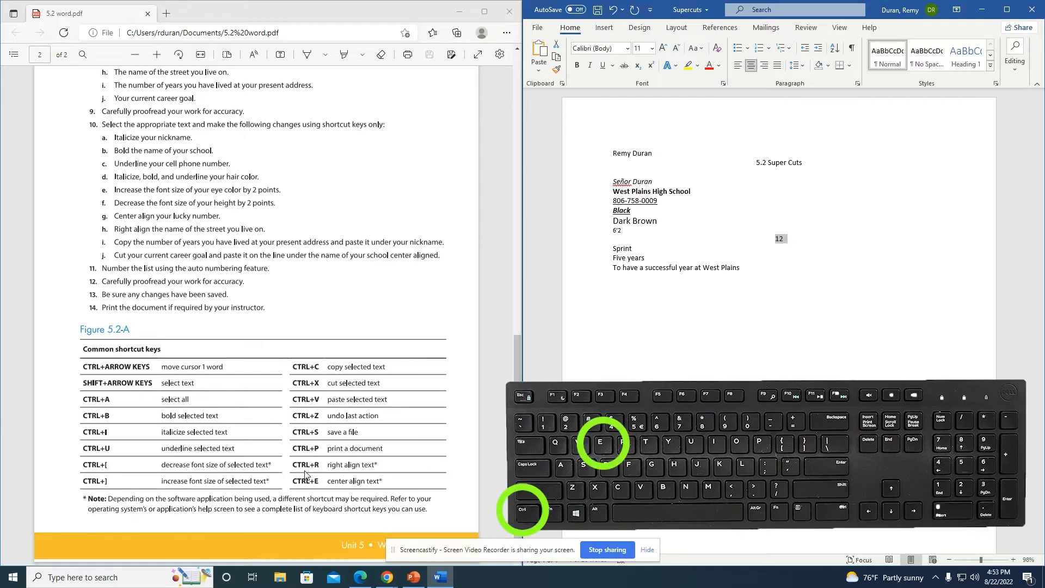
key("Down")
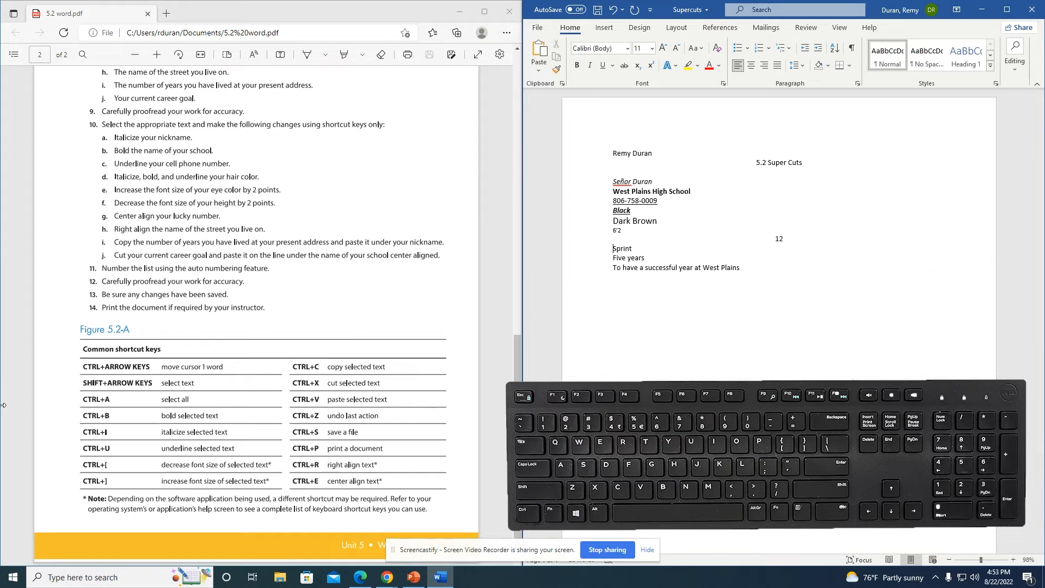
Step: Right-align the street name answer 'Sprint' with Ctrl+R
key("shift+Right")
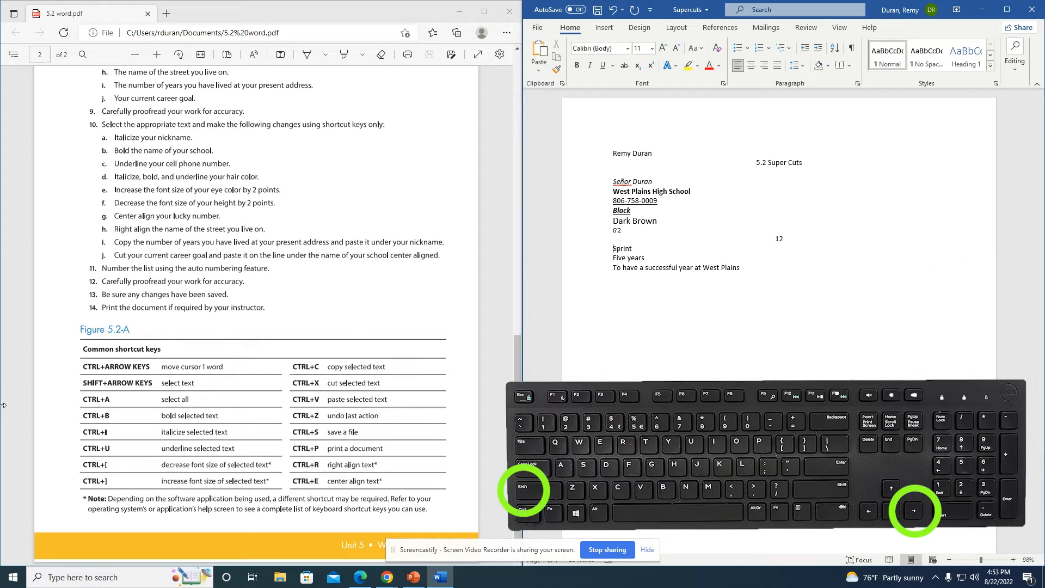
key("shift+Right")
key("shift+Right")
key("shift+Right")
key("shift+Right")
key("shift+Right")
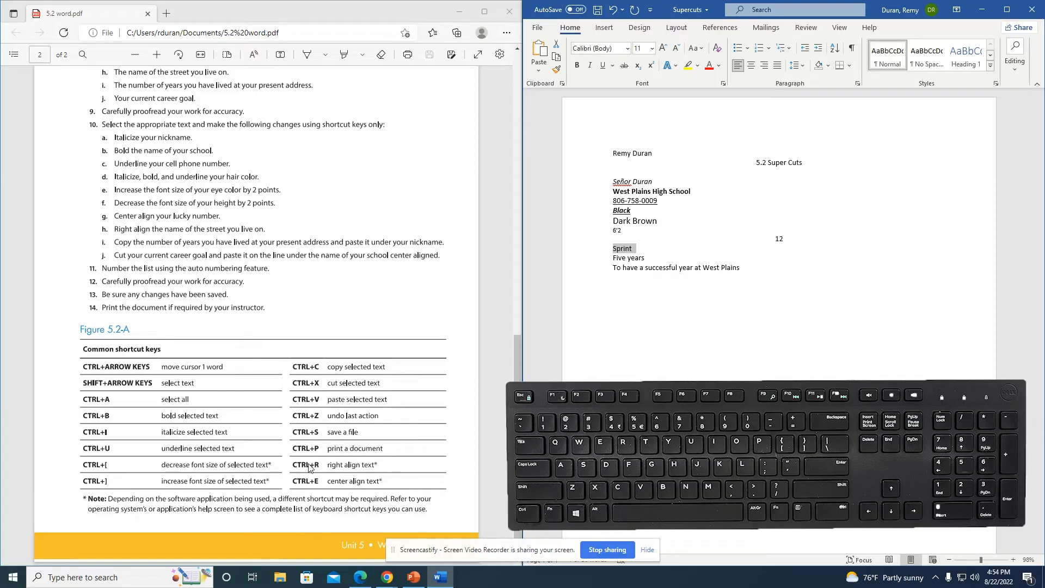
key("ctrl+r")
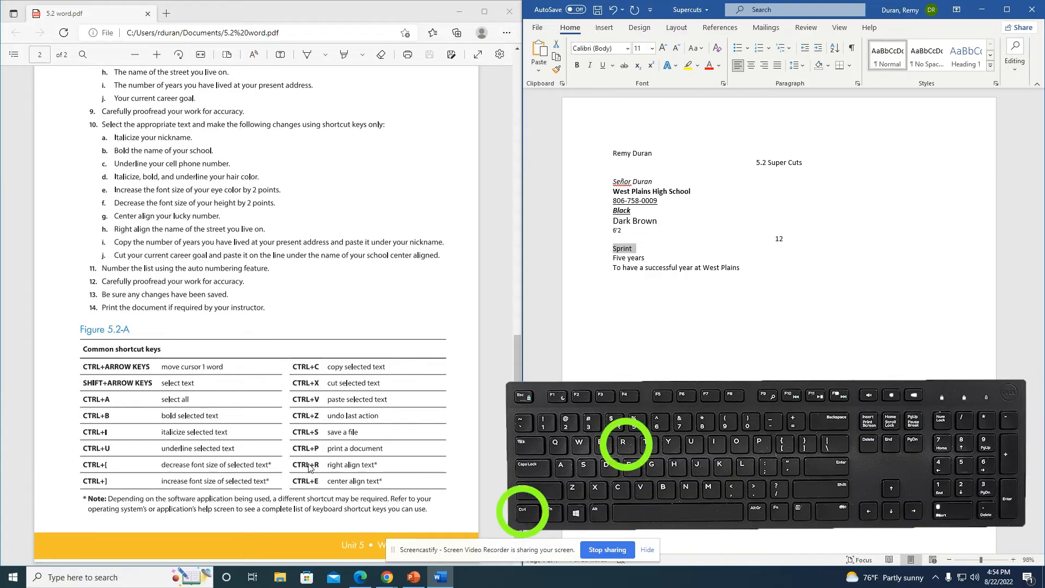
key("ctrl+r")
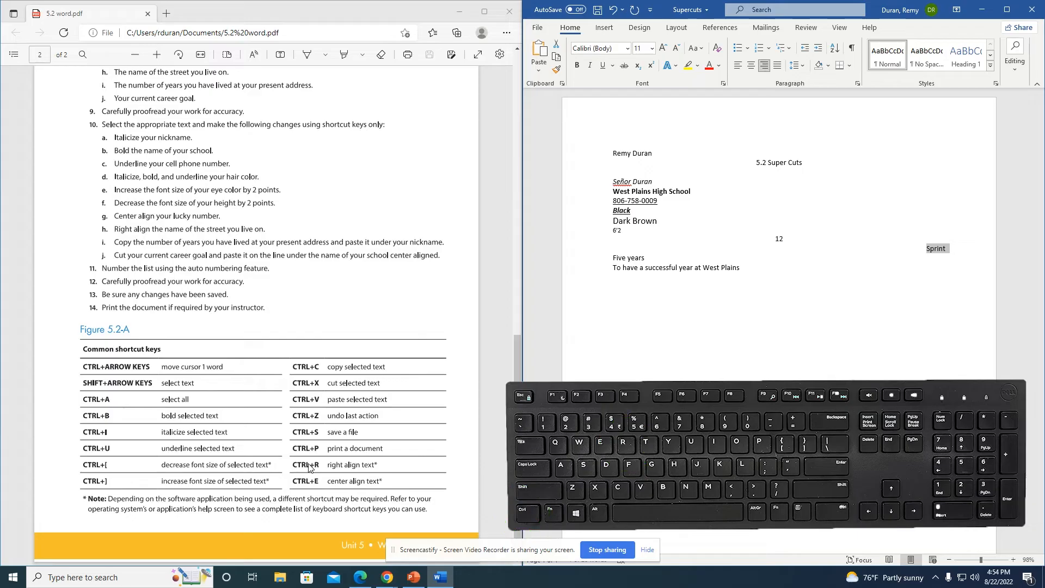
key("Down")
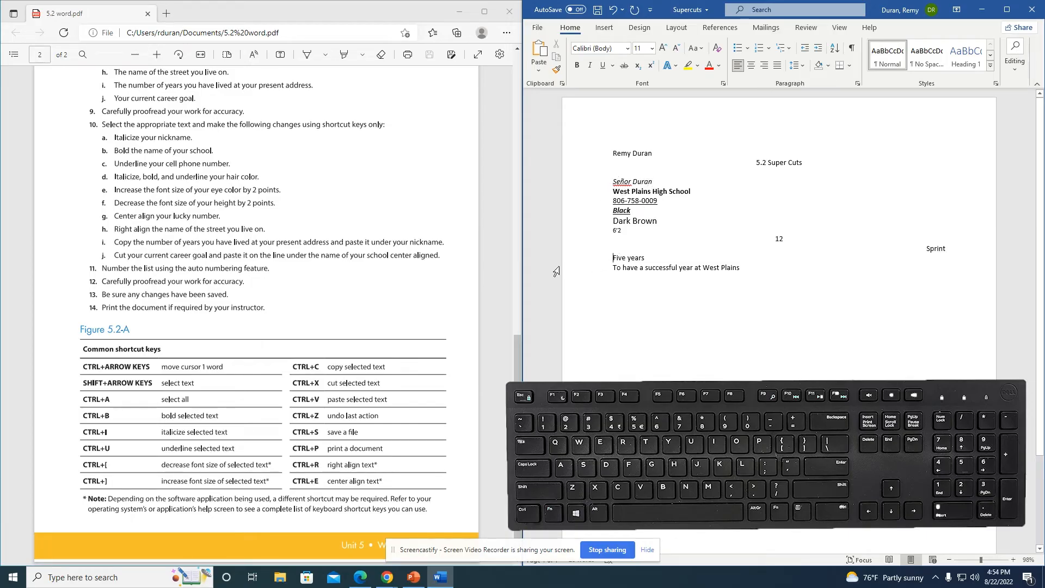
Step: Copy the 'Five years' answer under the Señor Duran line and delete the leftover blank line
key("shift+Right")
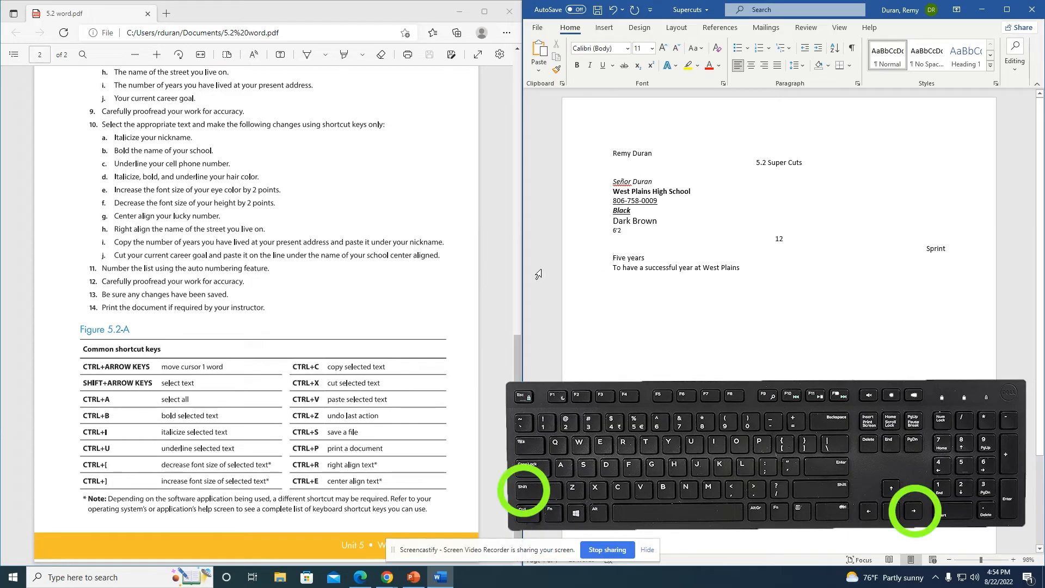
key("shift+Right")
key("shift+Right")
key("shift+Right")
key("shift+Right")
key("shift+Right")
key("shift+Right")
key("shift+Right")
key("shift+Right")
key("shift+Right")
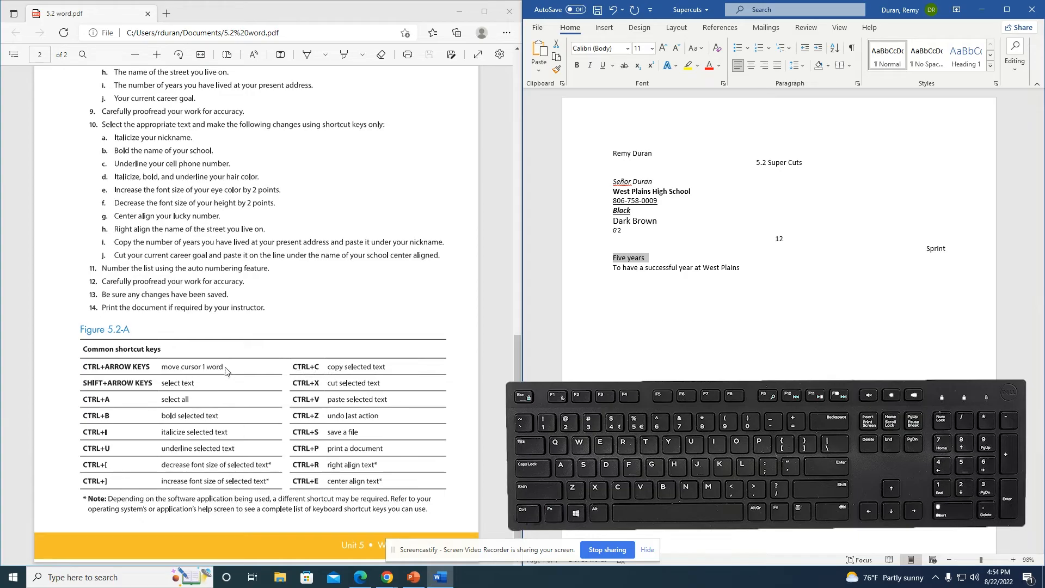
key("ctrl+c")
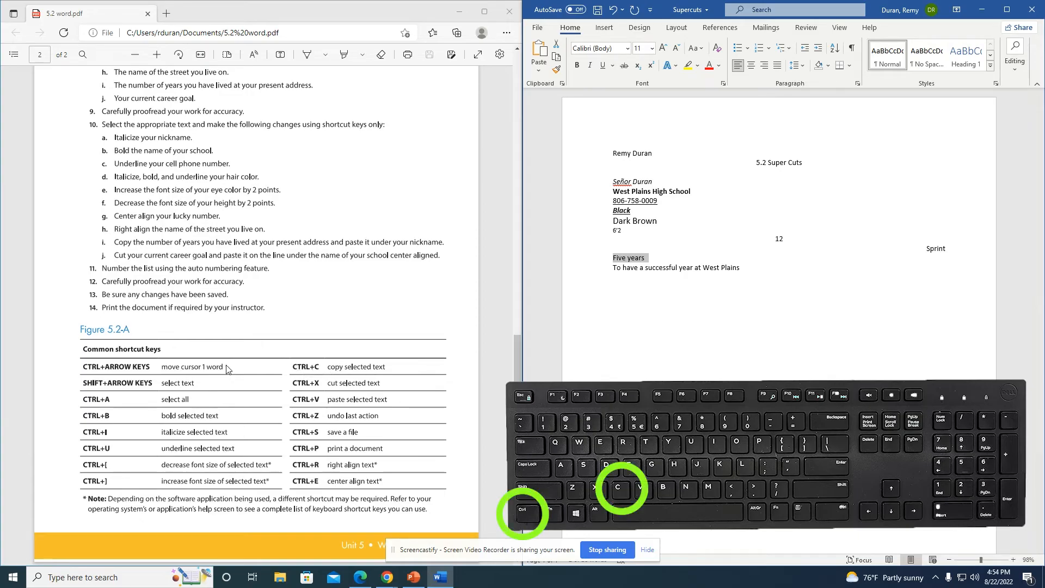
key("Up")
key("Up")
key("Up")
key("Up")
key("Up")
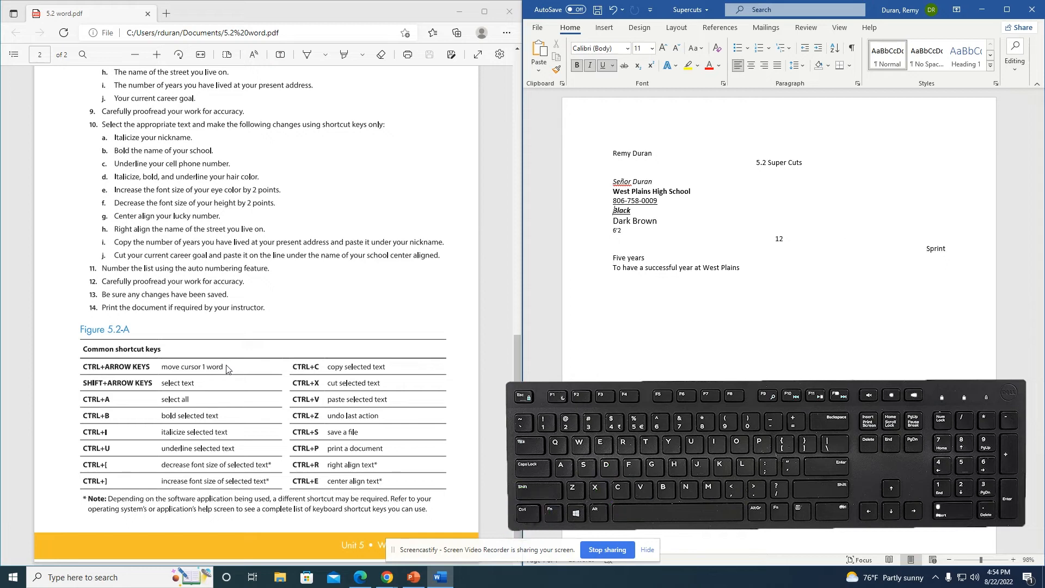
key("Up")
key("Up")
key("Up")
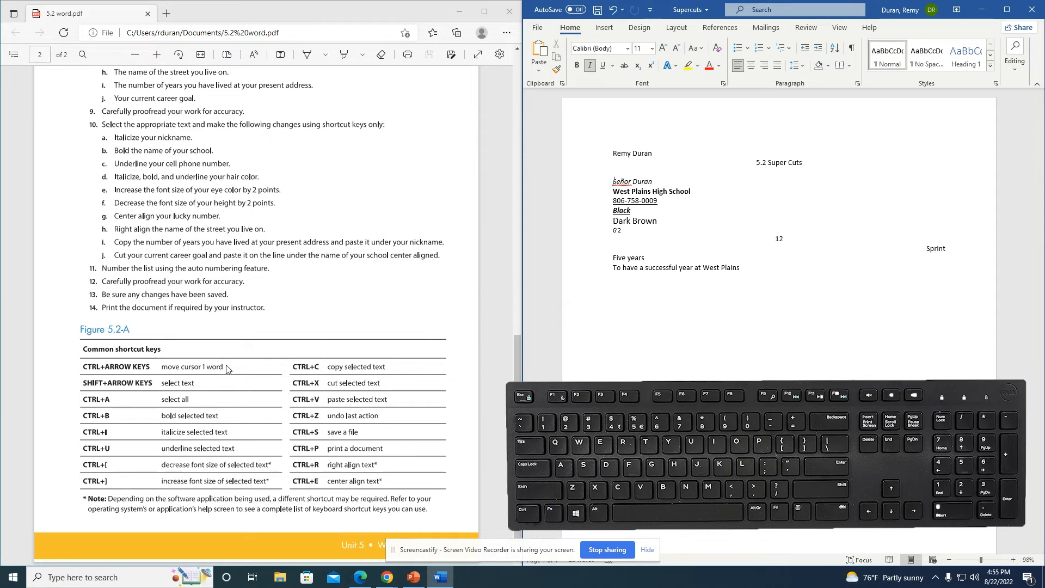
key("Right")
key("Right")
key("Right")
key("Return")
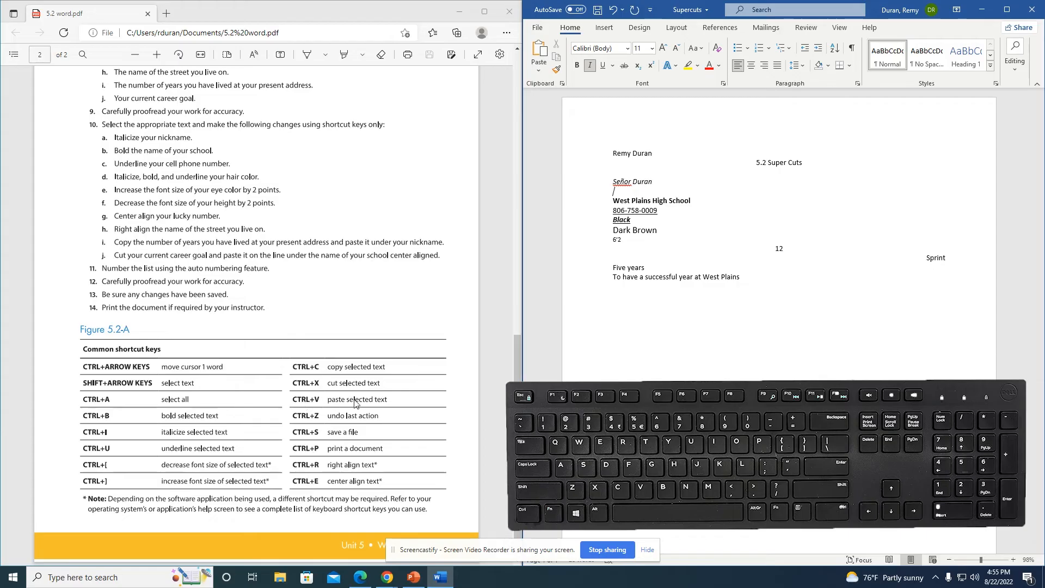
key("ctrl+v")
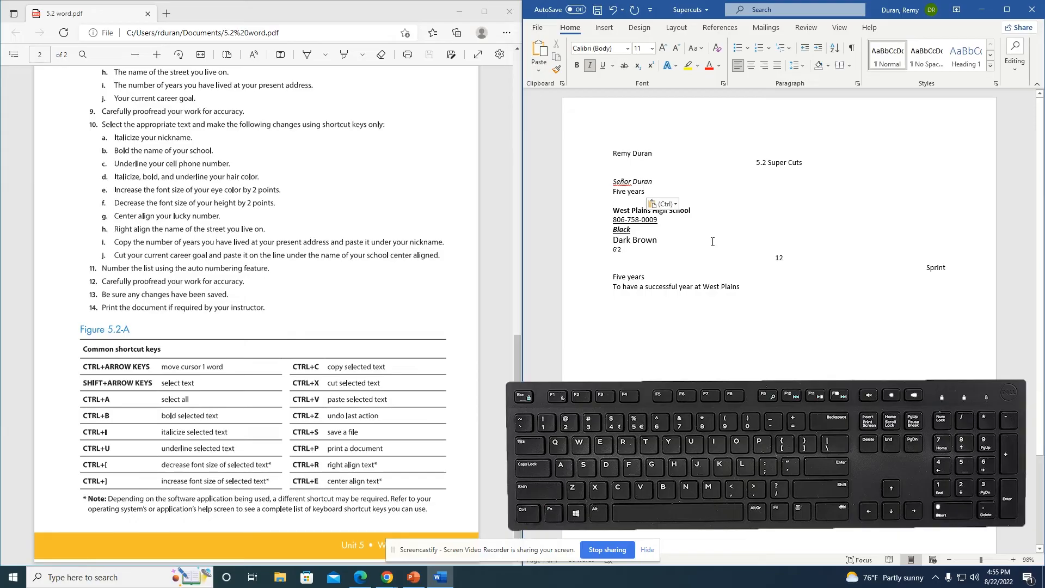
key("BackSpace")
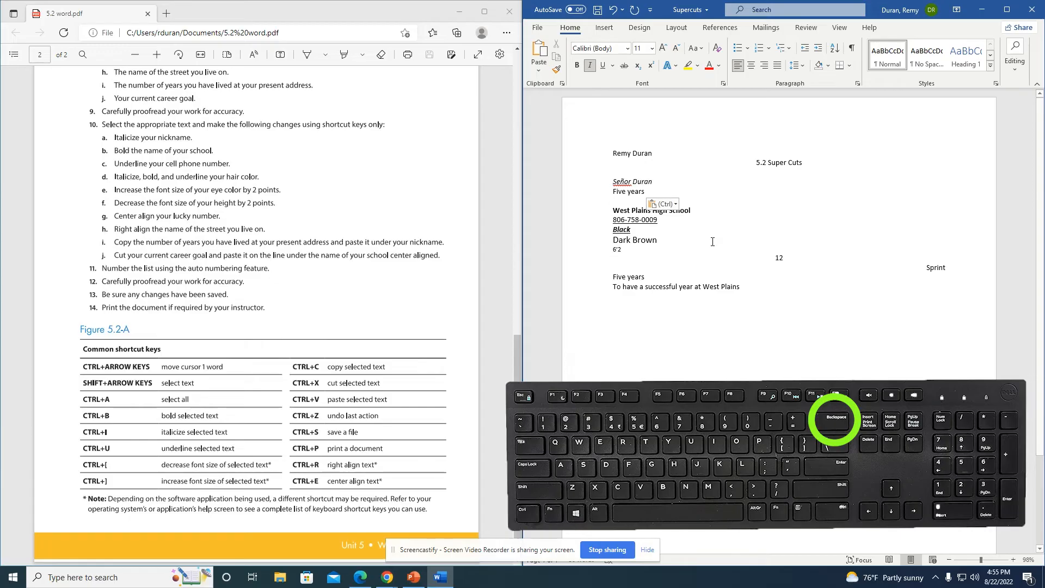
key("BackSpace")
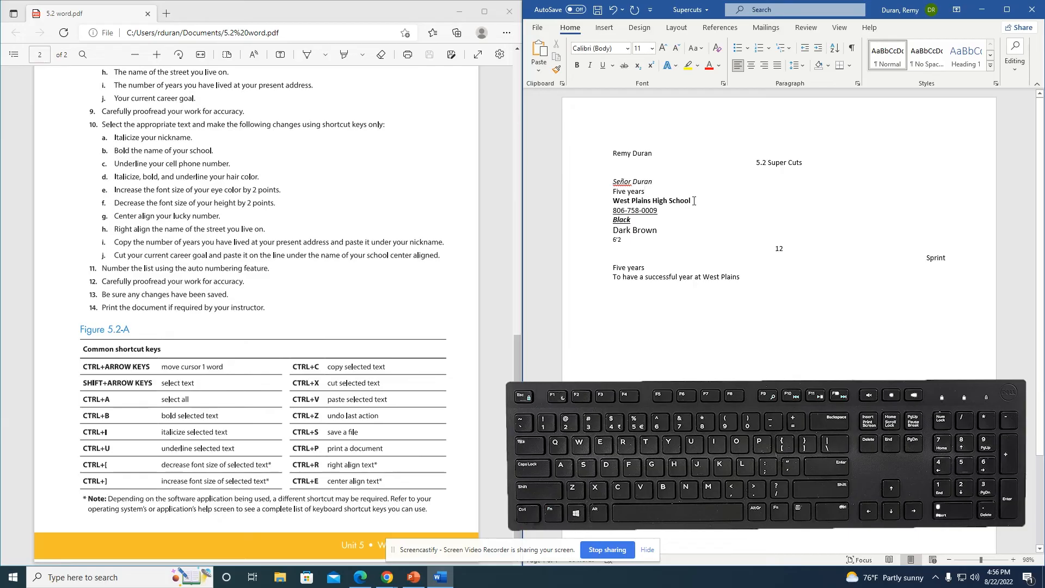
Step: Cut the career goal line and paste it above the phone number, below West Plains High School
left_click(692, 201)
left_click(614, 277)
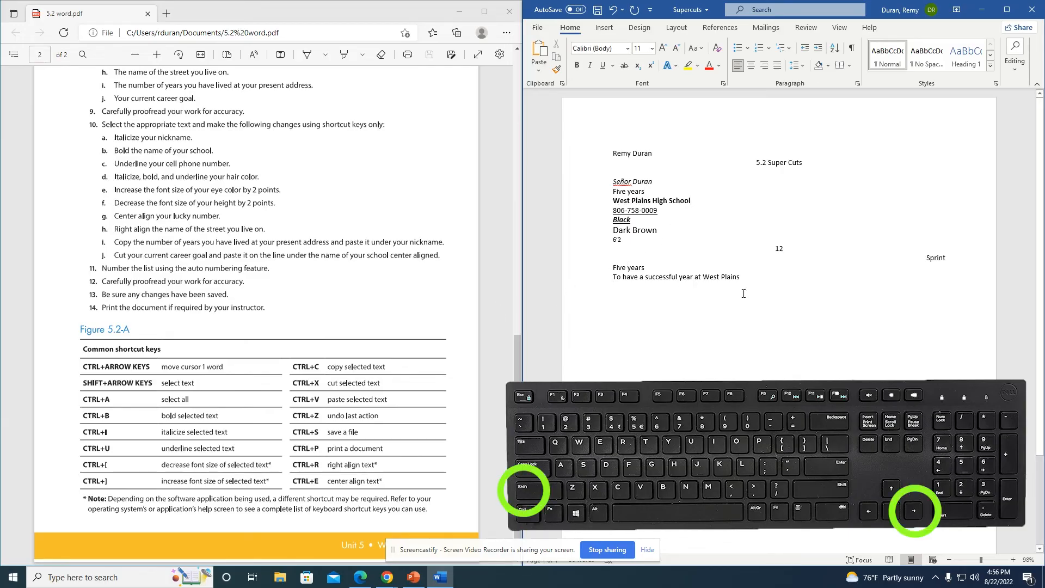
key("shift+Right")
key("shift+Right")
key("shift+Right")
key("shift+Right")
key("shift+Right")
key("shift+Right")
key("shift+Right")
key("shift+Right")
key("shift+Right")
key("shift+Right")
key("shift+Right")
key("shift+Right")
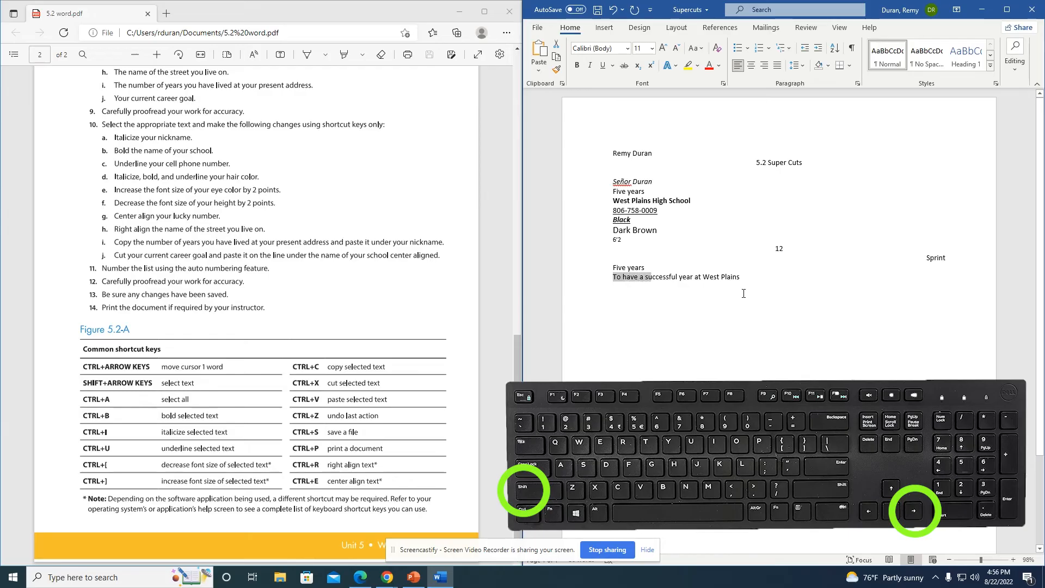
key("shift+Right")
key("shift+Right")
key("shift+Right")
key("shift+Right")
key("shift+Right")
key("shift+Right")
key("shift+Right")
key("shift+Right")
key("shift+Right")
key("shift+Right")
key("shift+Right")
key("shift+Right")
key("shift+Right")
key("shift+Right")
key("shift+Right")
key("shift+Right")
key("shift+Right")
key("shift+Right")
key("shift+Right")
key("shift+Right")
key("shift+Right")
key("shift+Right")
key("shift+Right")
key("shift+Right")
key("shift+Right")
key("shift+Right")
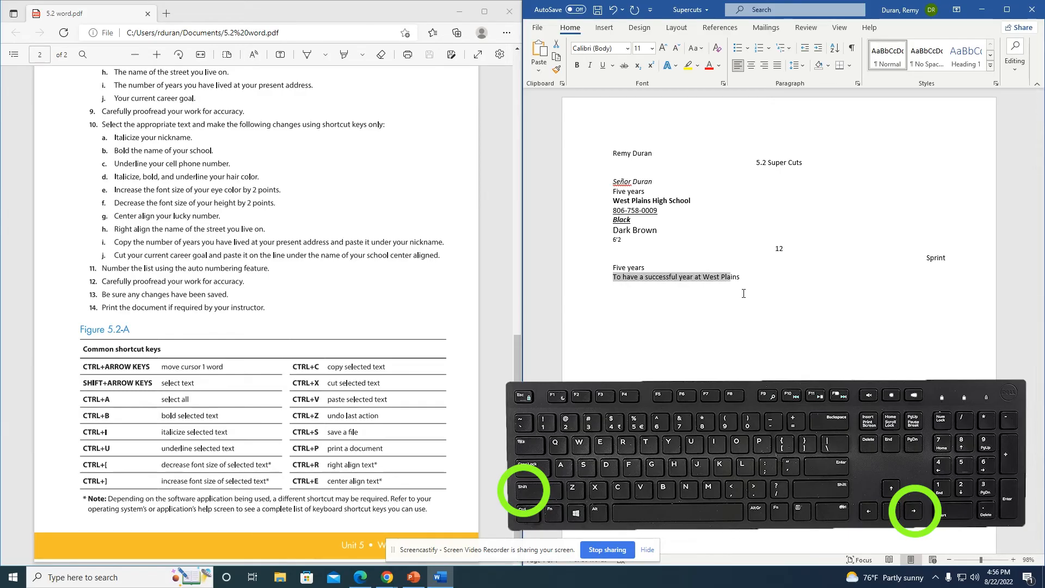
key("shift+Right")
key("shift+Right")
key("shift+Right")
key("shift+Right")
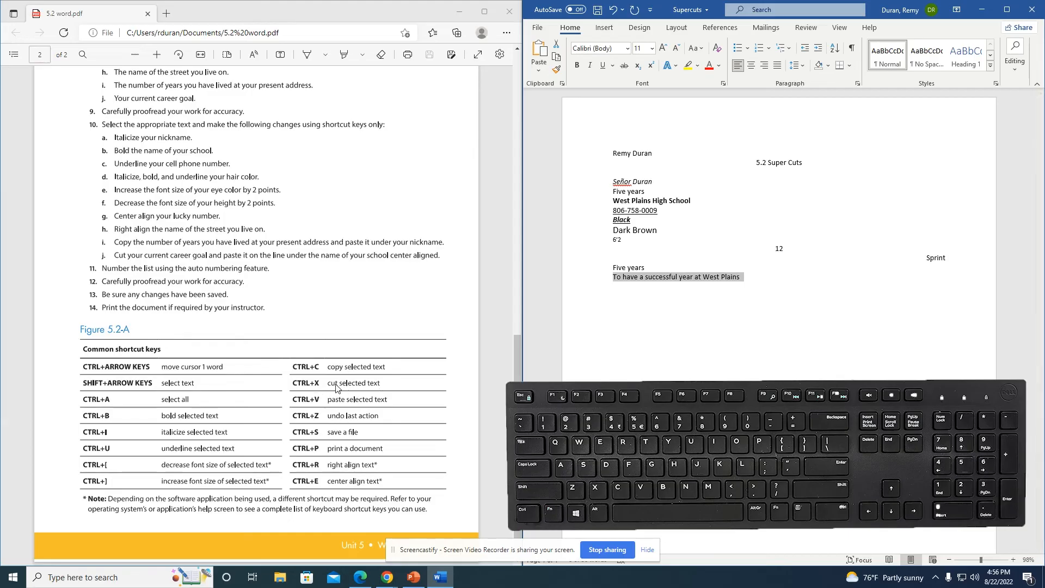
key("ctrl+x")
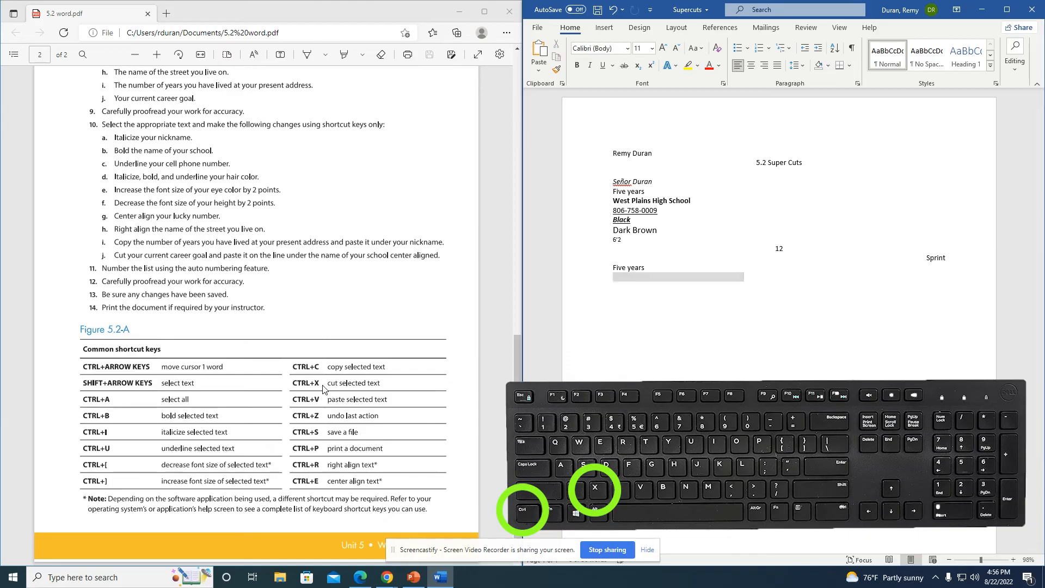
key("Up")
key("Up")
key("Up")
key("Up")
key("Up")
key("Up")
key("Up")
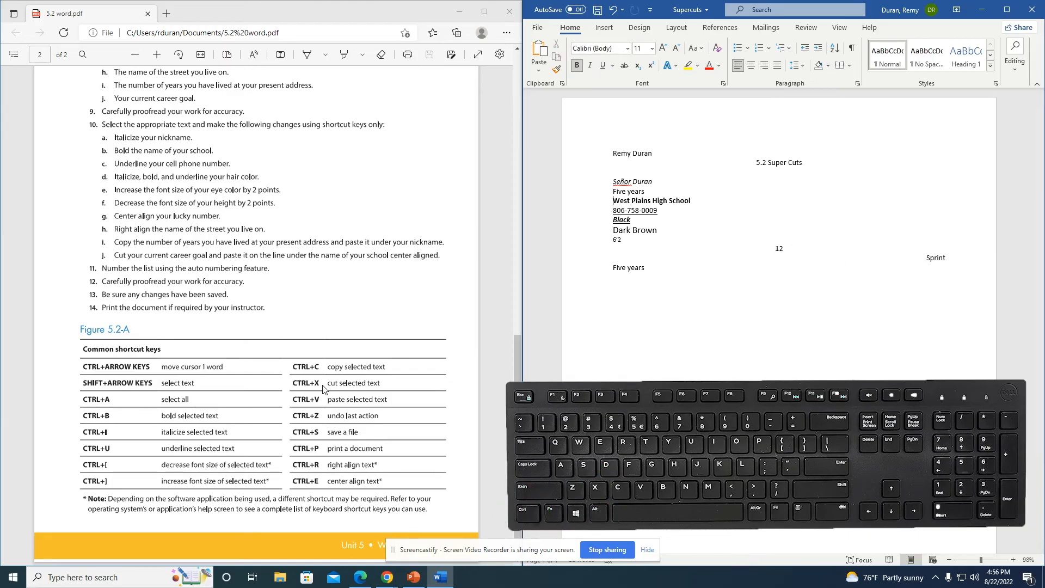
key("Up")
key("Down")
key("Up")
key("Down")
key("Return")
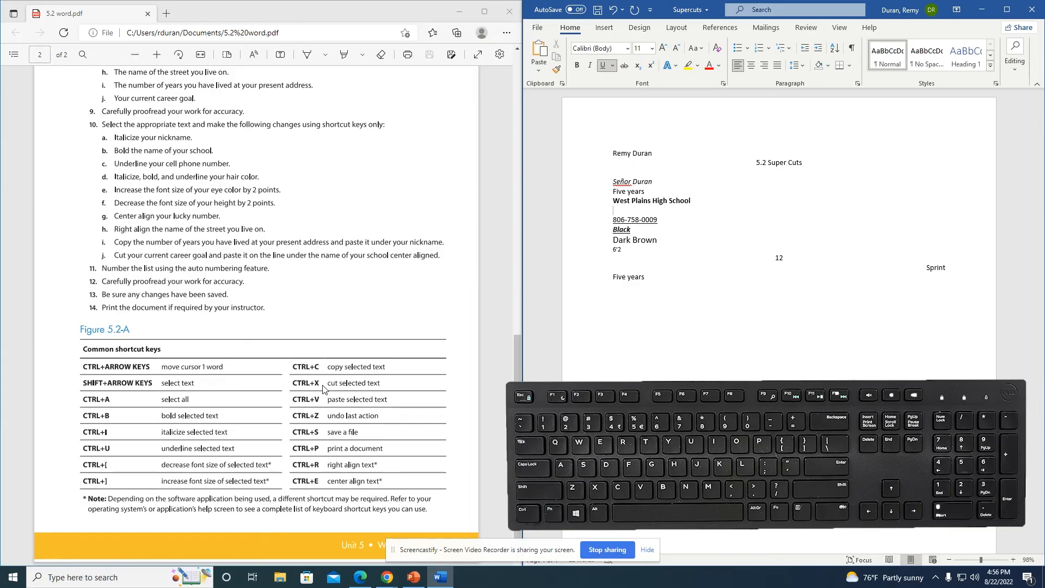
key("ctrl+v")
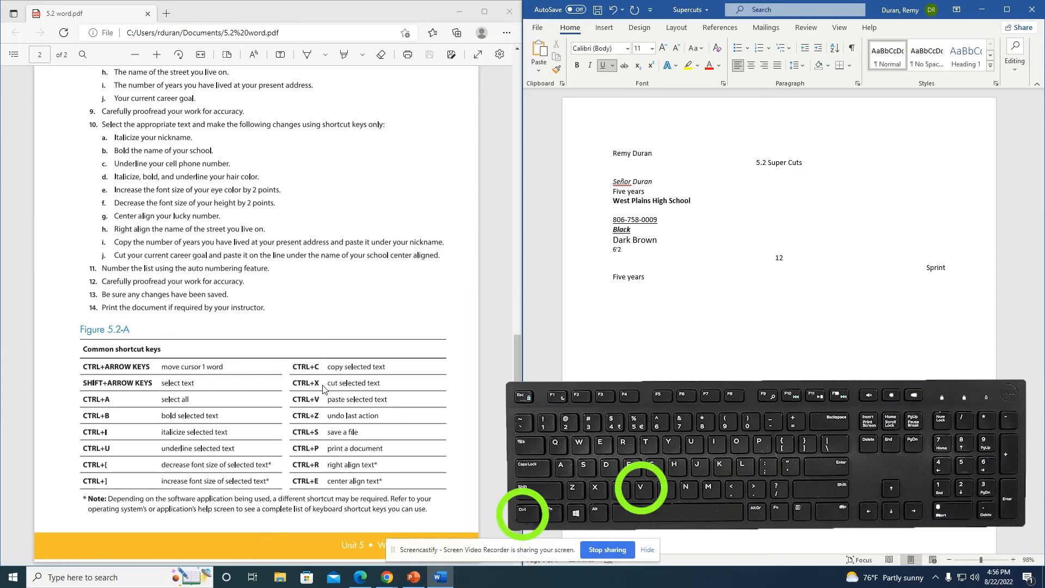
Step: Center the pasted career goal line and remove the empty line below it
key("Up")
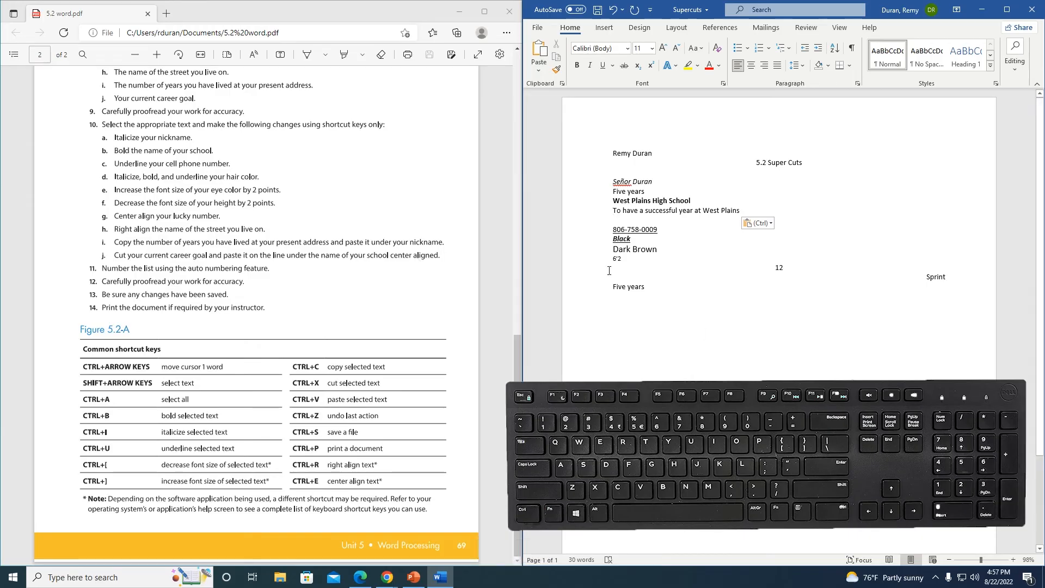
key("shift+Right")
key("shift+Right")
key("shift+Right")
key("shift+Right")
key("shift+Right")
key("shift+Right")
key("shift+Right")
key("shift+Right")
key("shift+Right")
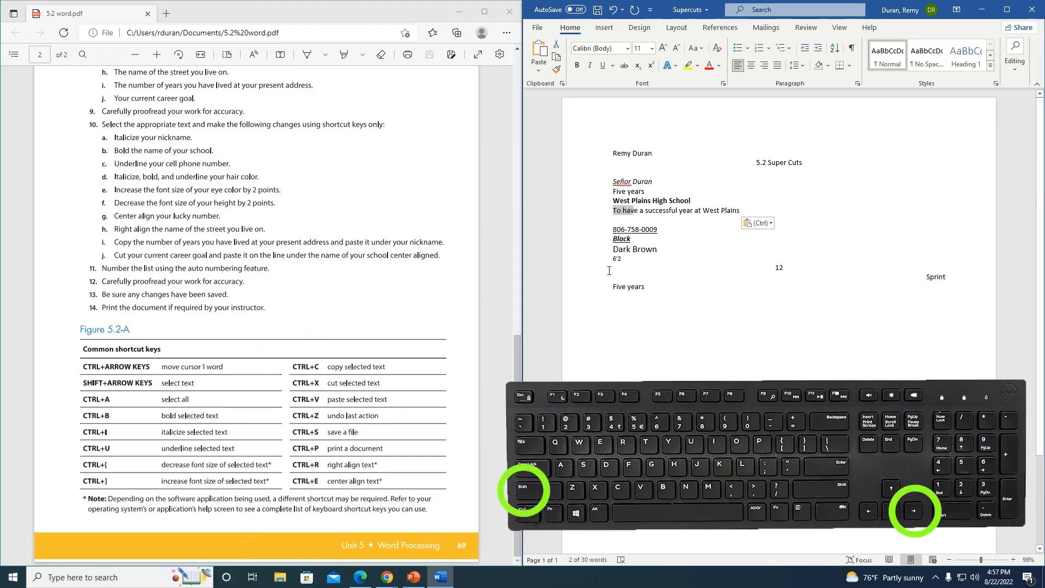
key("shift+Right")
key("shift+Right")
key("shift+Right")
key("shift+Right")
key("shift+Right")
key("shift+Right")
key("shift+Right")
key("shift+Right")
key("shift+Right")
key("shift+Right")
key("shift+Right")
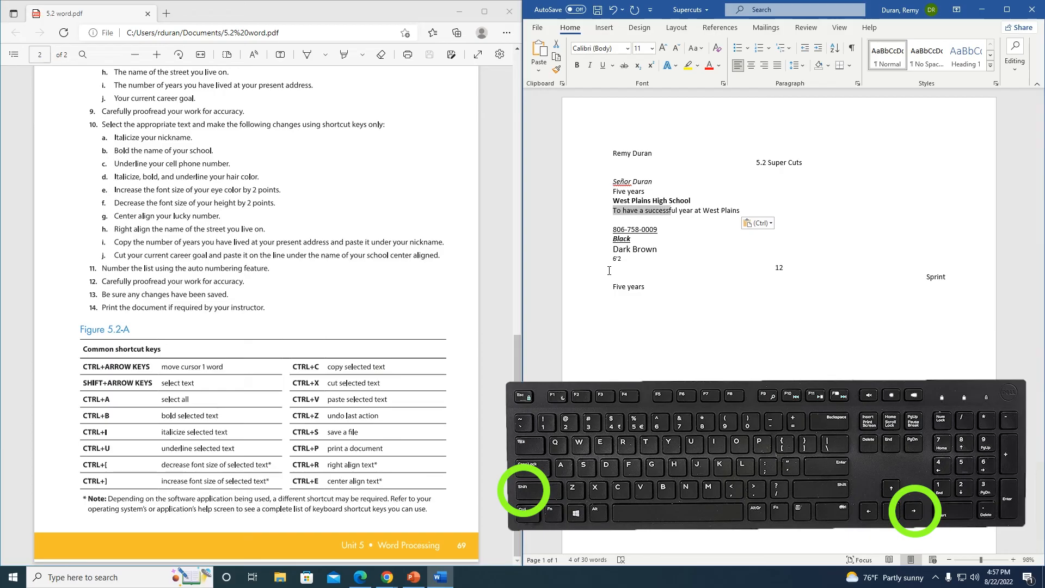
key("shift+Right")
key("shift+Right")
key("shift+Right")
key("shift+Right")
key("shift+Right")
key("shift+Right")
key("shift+Right")
key("shift+Right")
key("shift+Right")
key("shift+Right")
key("shift+Right")
key("shift+Right")
key("shift+Right")
key("shift+Right")
key("shift+Right")
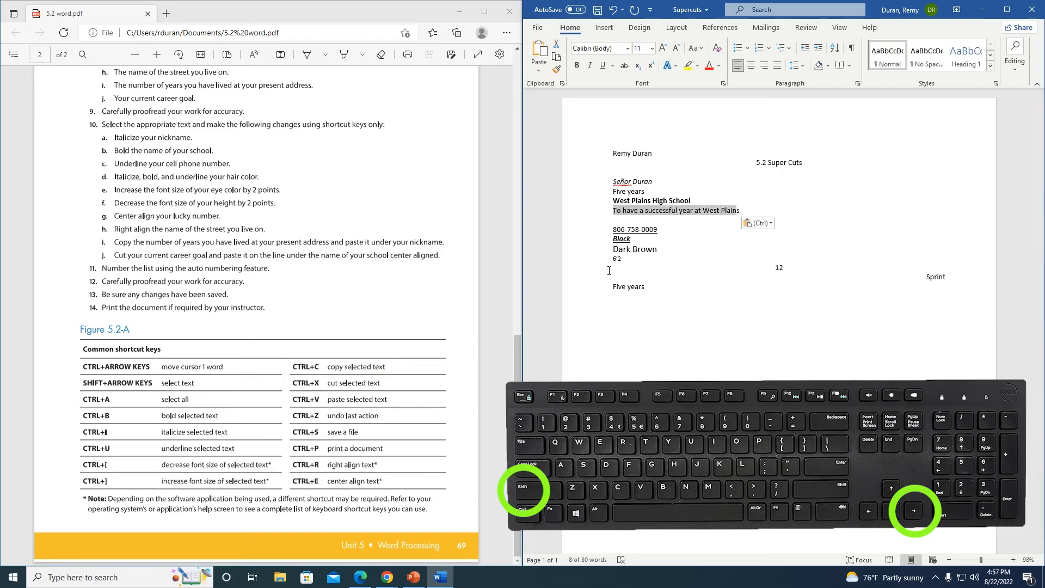
key("shift+Right")
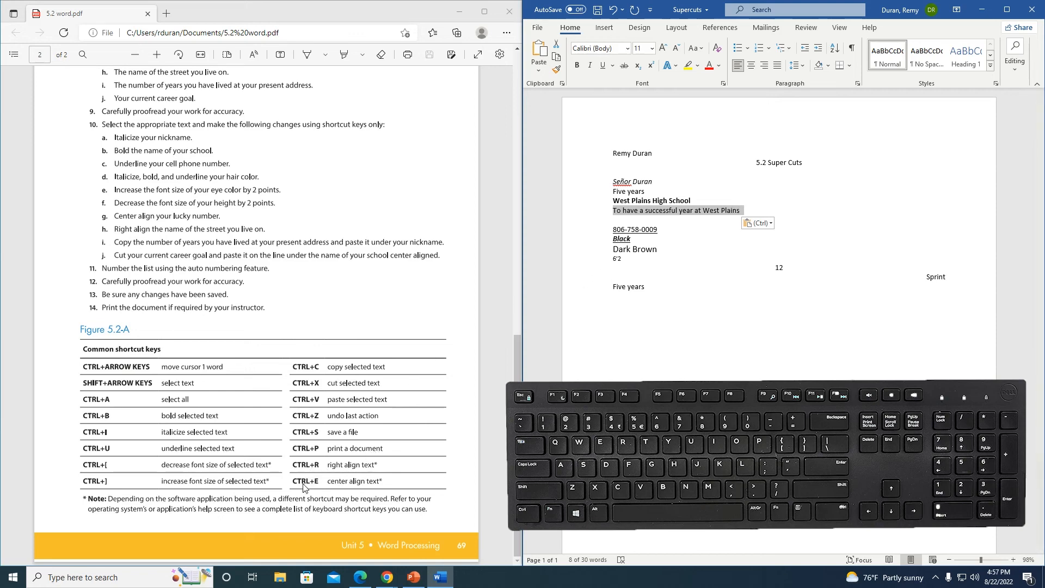
key("ctrl+e")
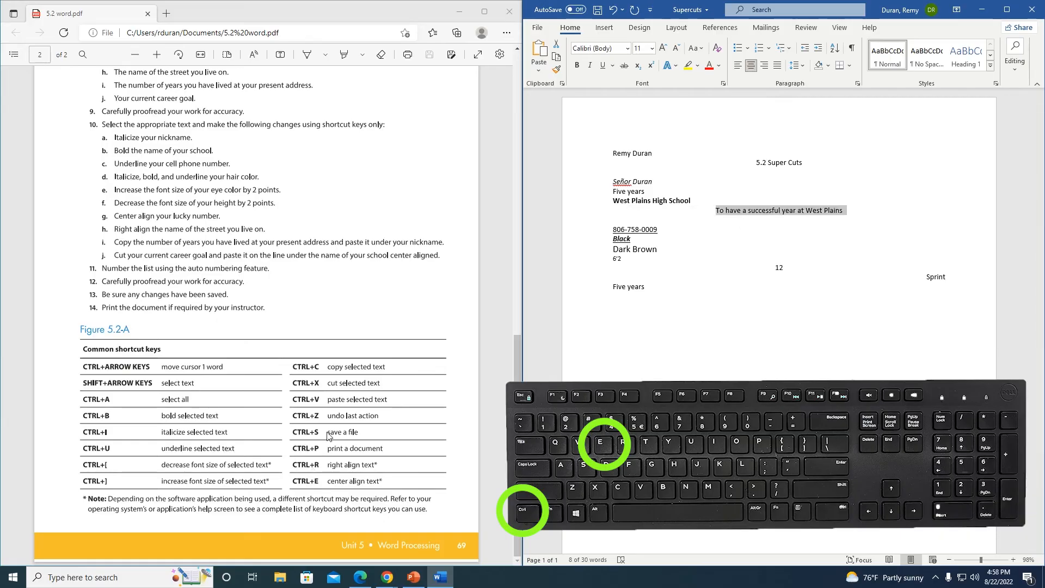
left_click(632, 212)
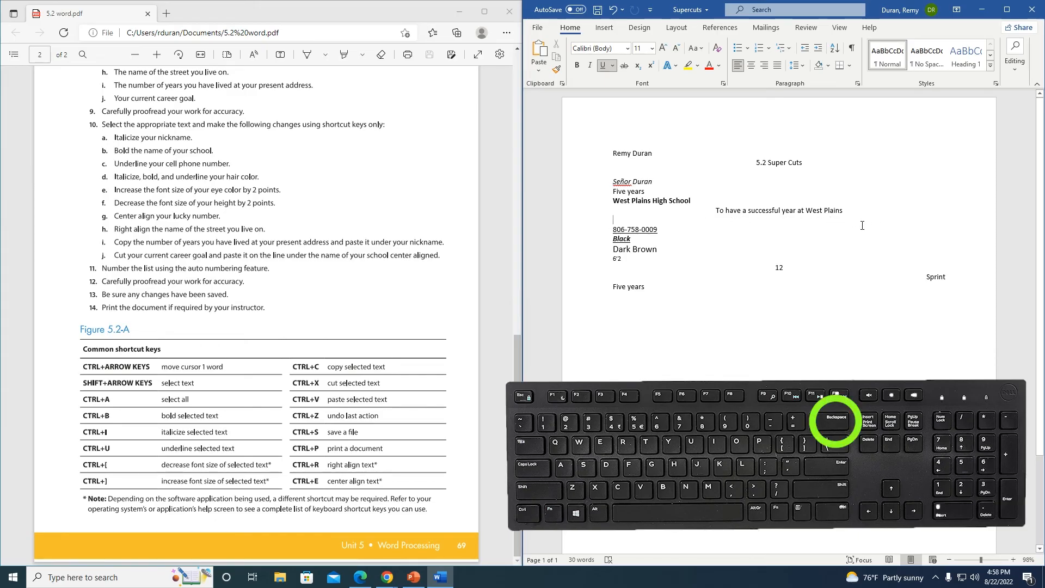
key("BackSpace")
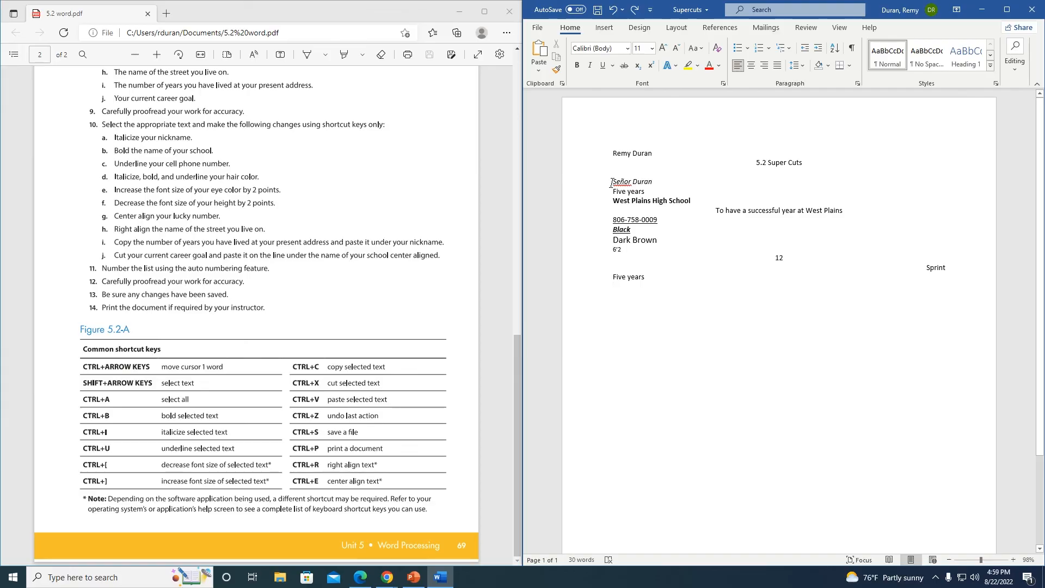
Step: Apply Home-tab numbering to the answers from Señor Duran through Five years, giving items 1–11
left_click_drag(611, 183, 952, 281)
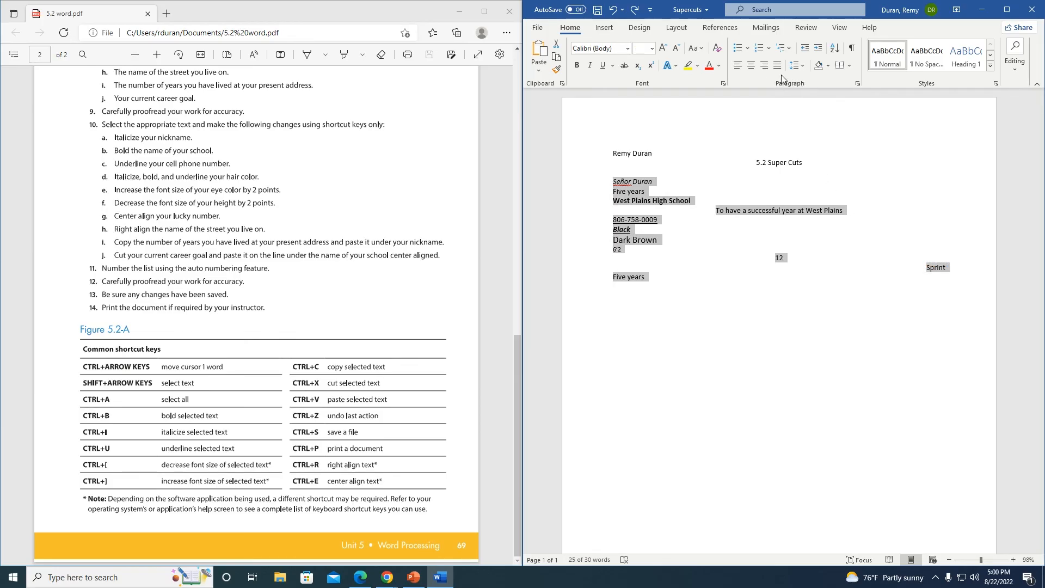
left_click(738, 49)
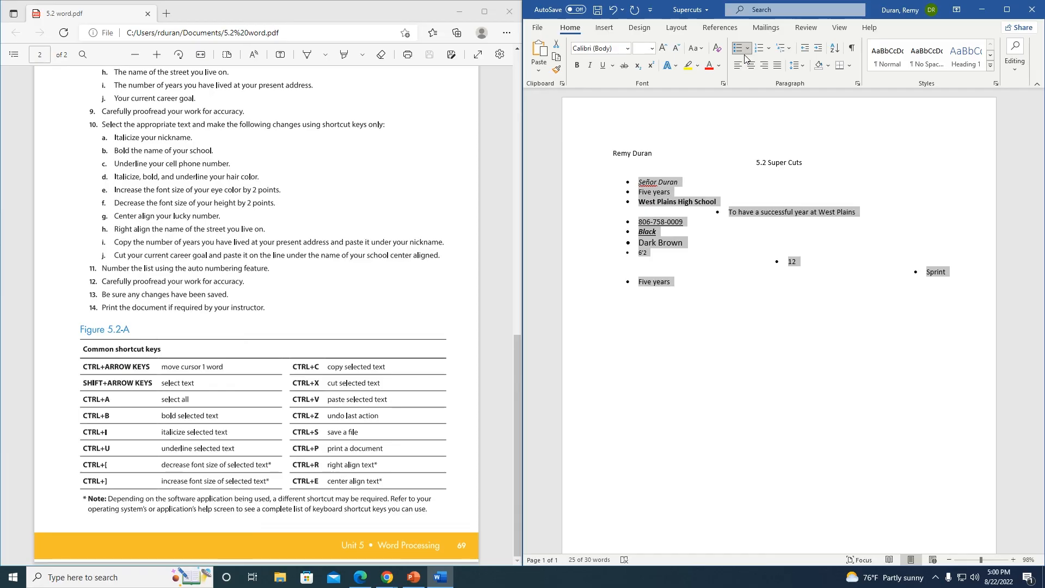
left_click(745, 54)
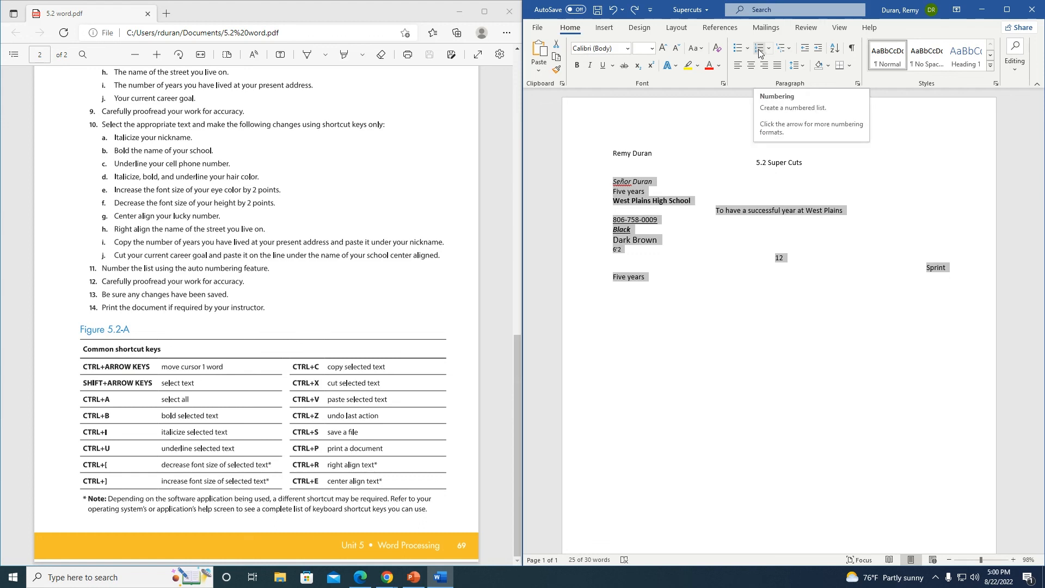
left_click(759, 51)
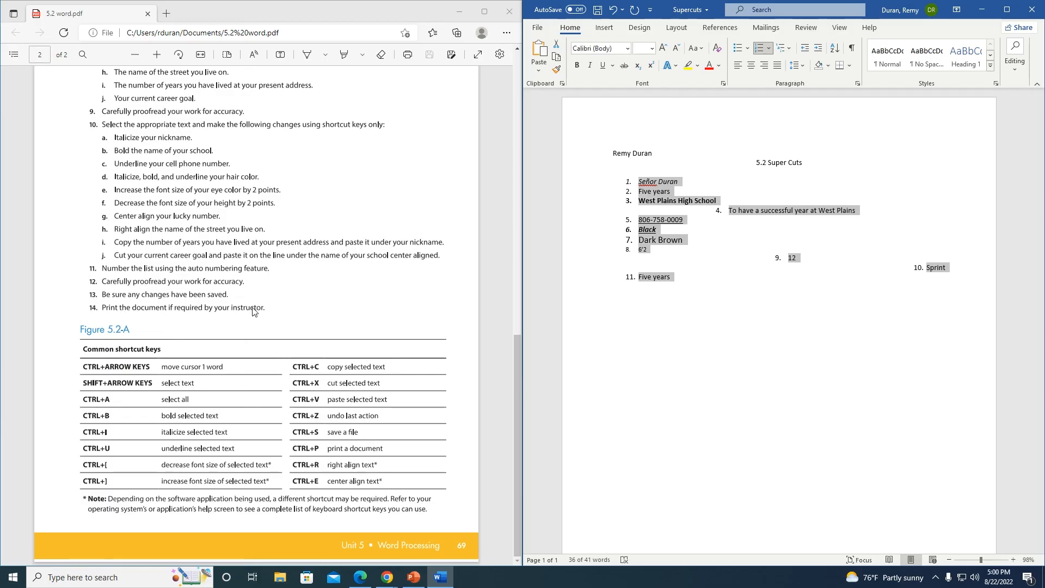
left_click(602, 320)
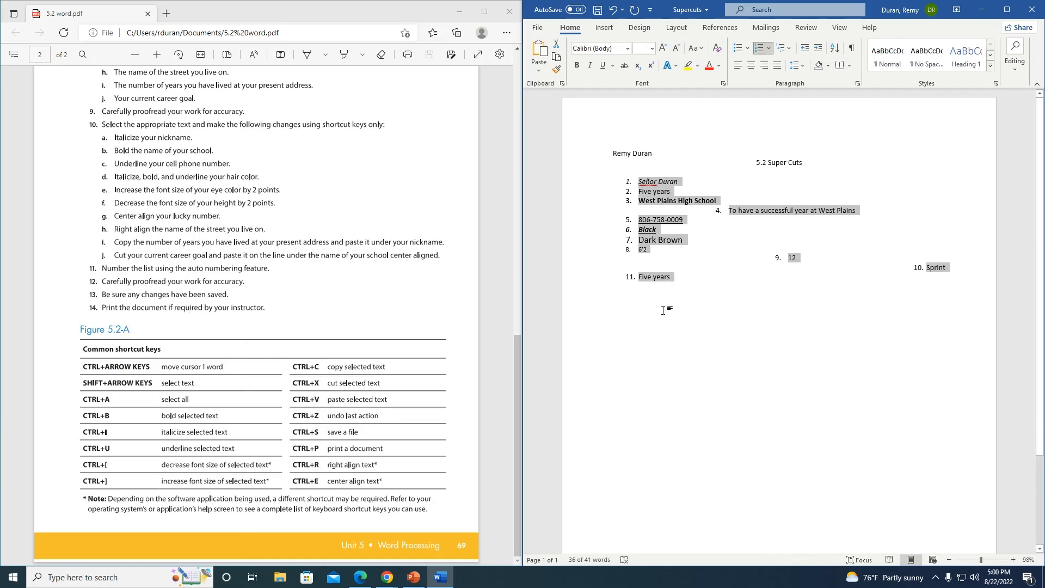
Step: Save the Supercuts document to the H: drive from the File backstage view
left_click(537, 27)
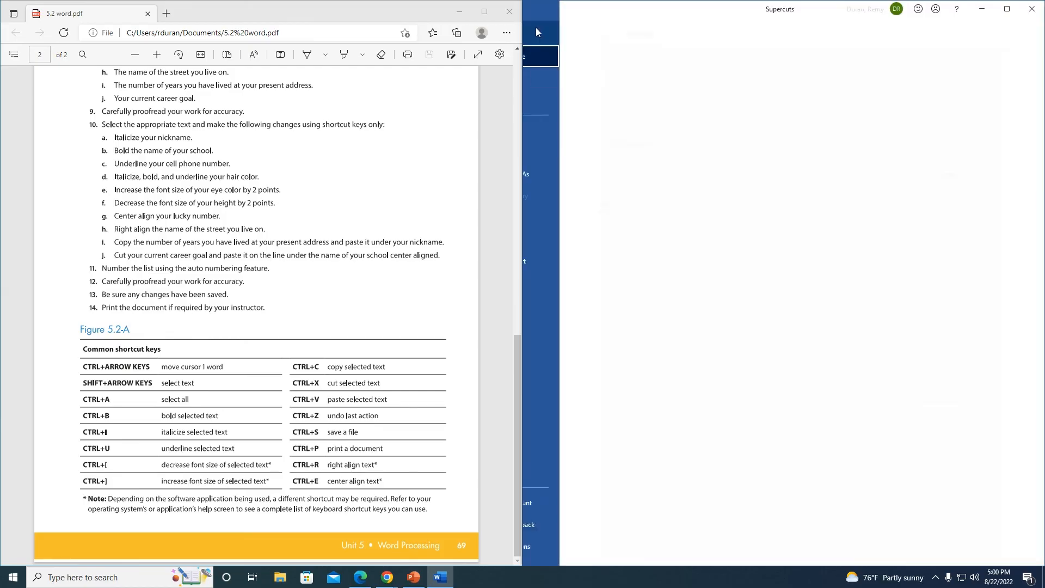
left_click(537, 33)
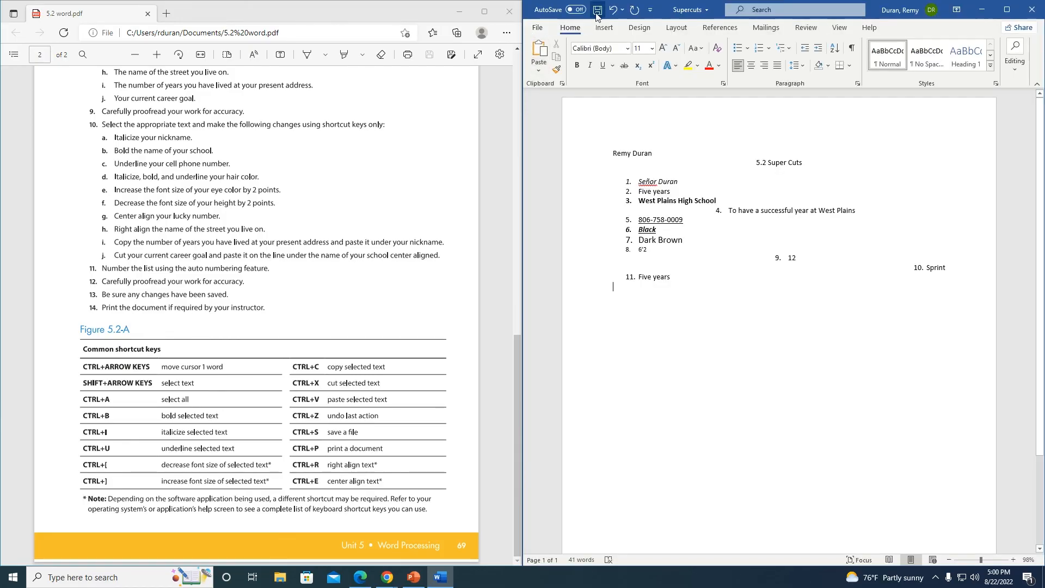
left_click(537, 27)
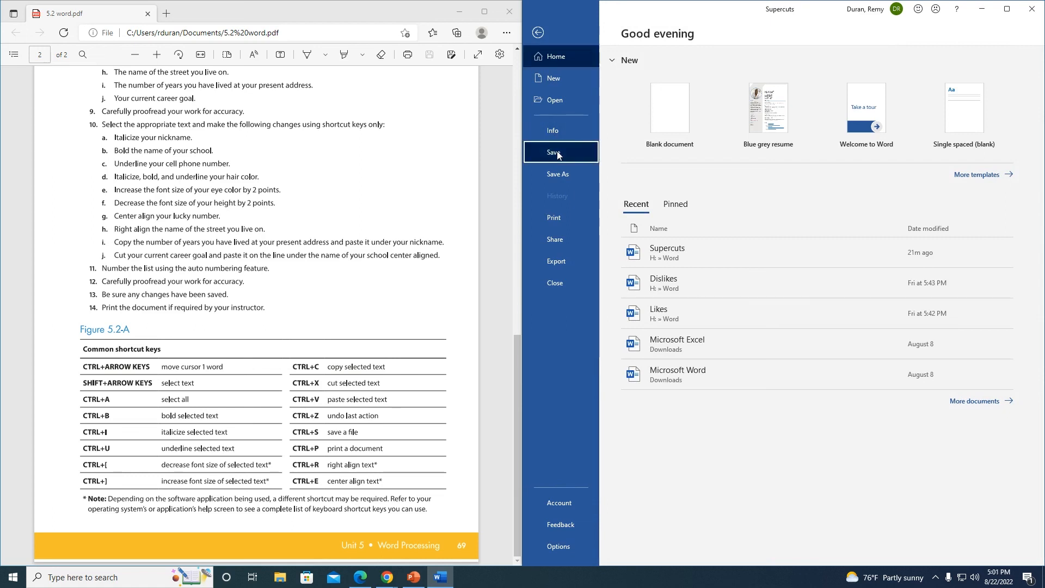
left_click(553, 152)
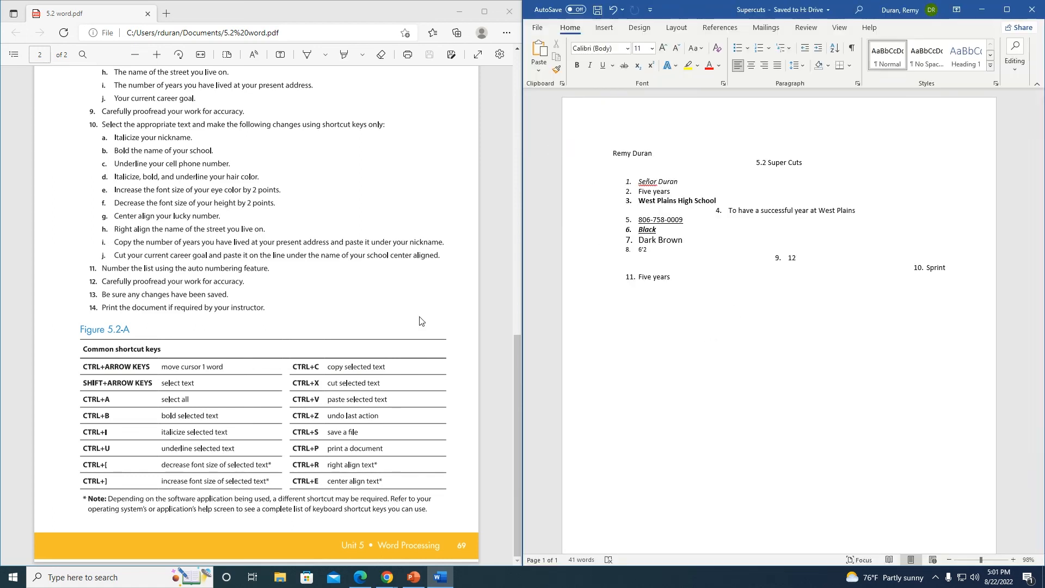